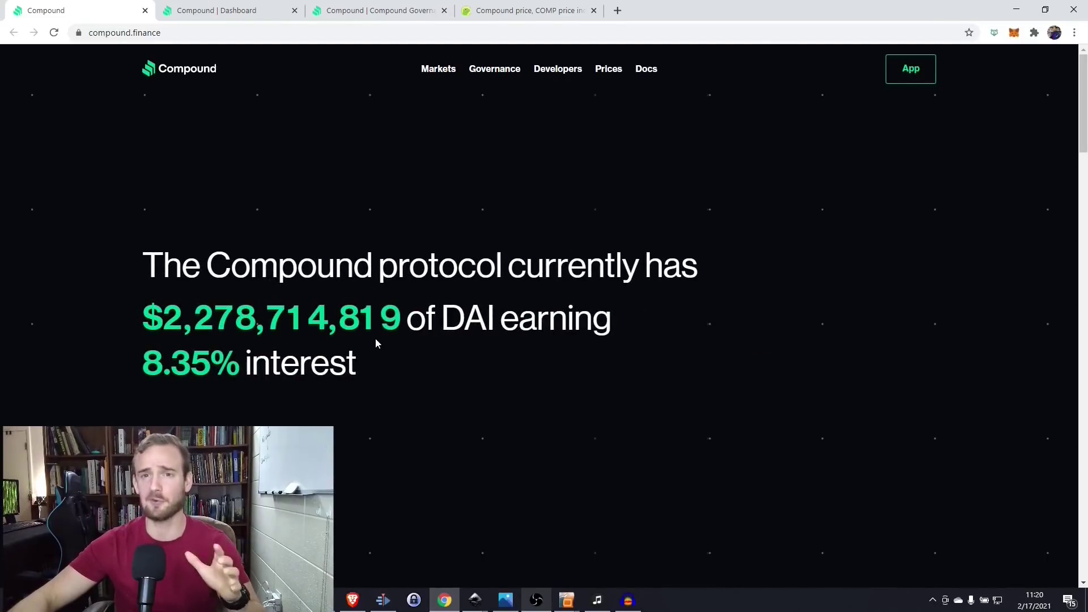
- Look through the Compound homepage, covering the protocol description, supported institutions and security audit sections
scroll(380, 332, down, 8)
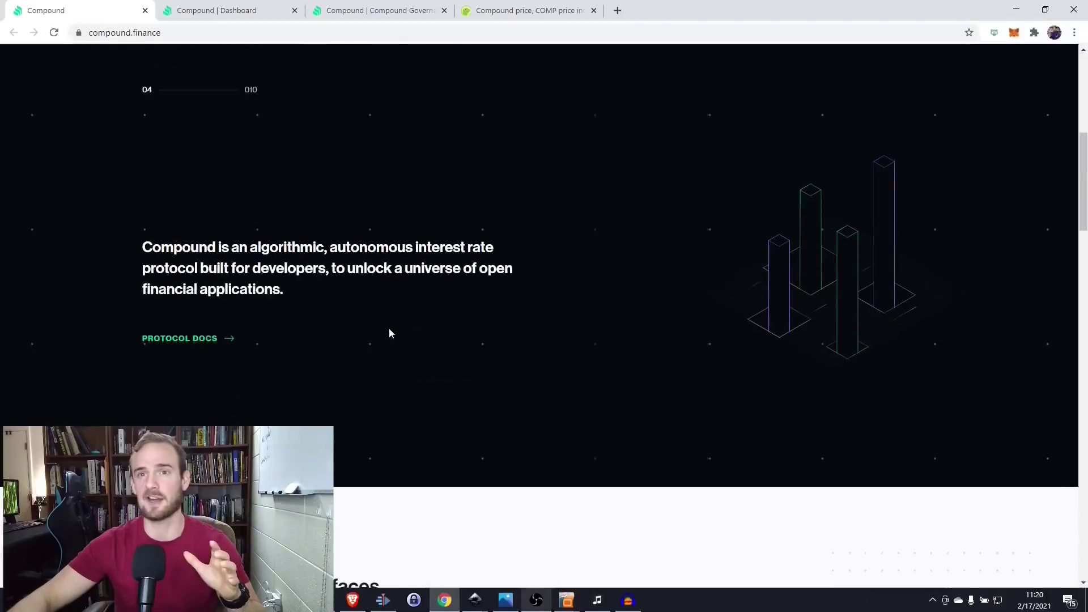
scroll(391, 329, down, 10)
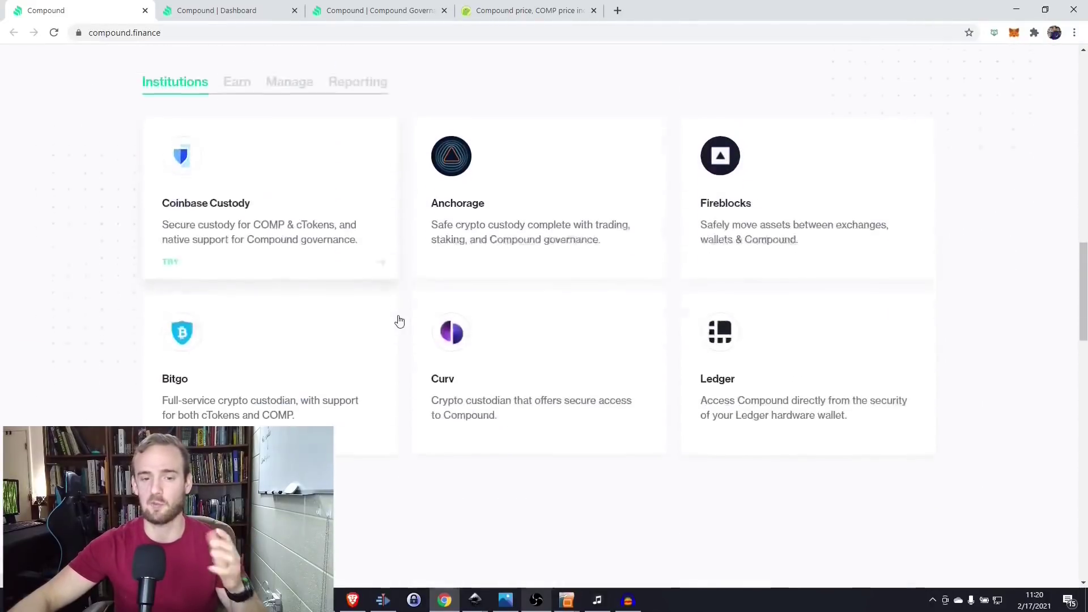
scroll(399, 321, down, 10)
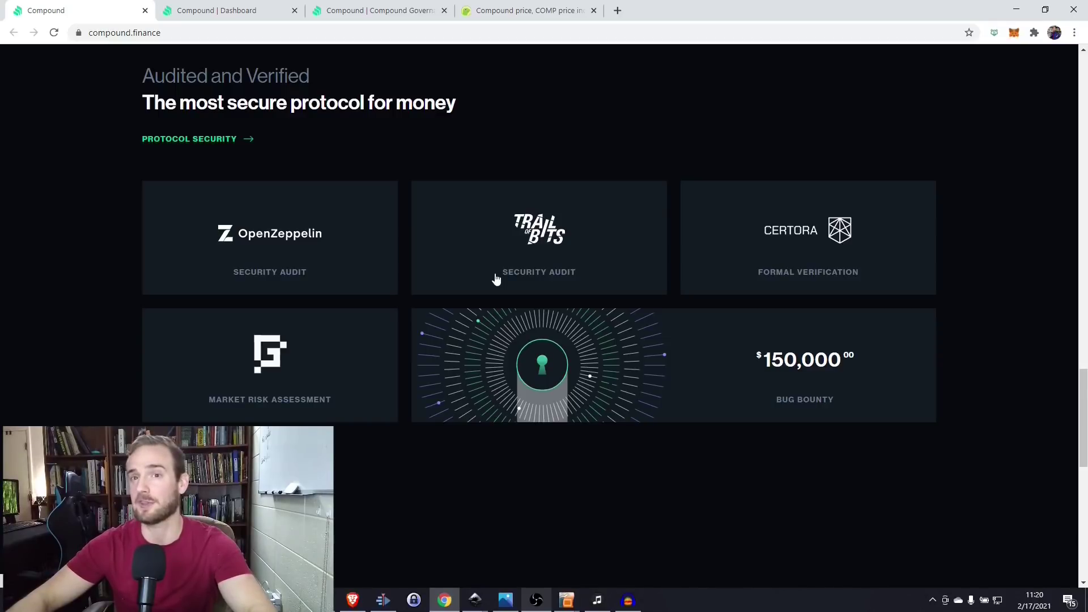
scroll(496, 277, up, 15)
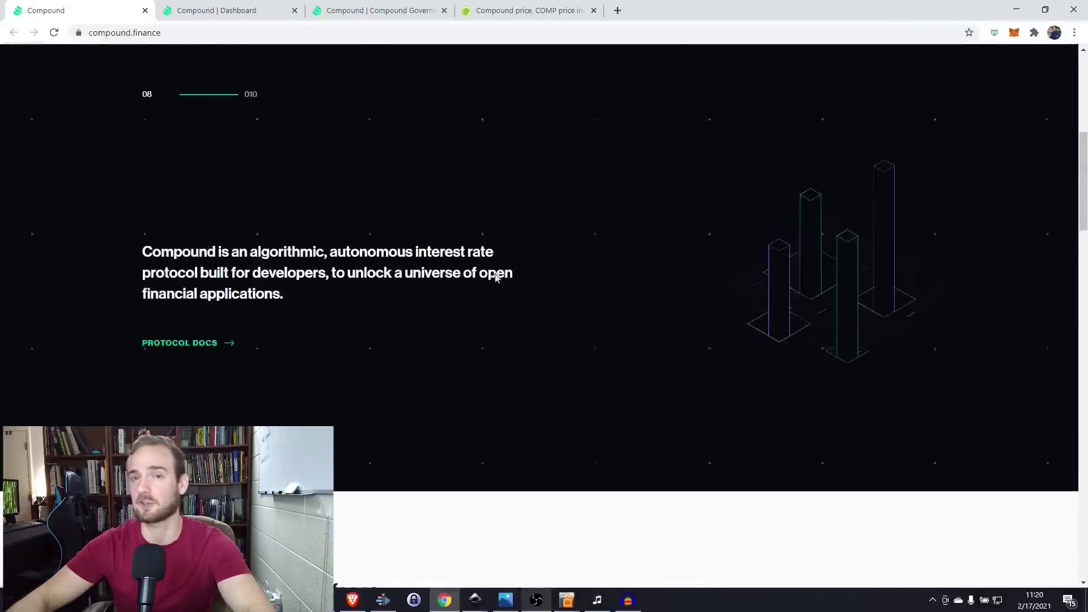
scroll(496, 277, up, 10)
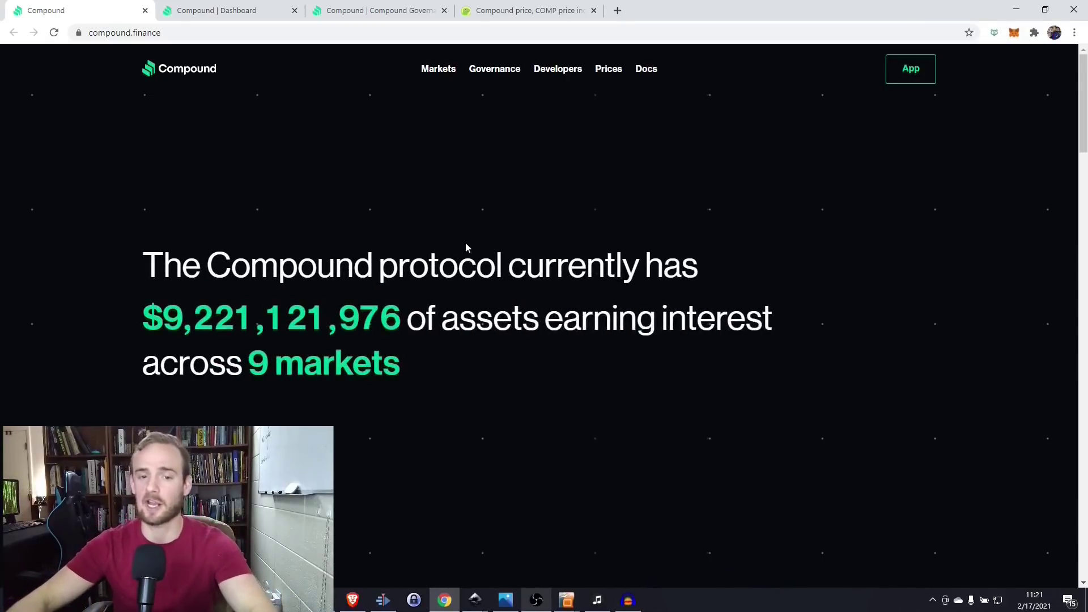
- Switch to the Compound app dashboard and dismiss its open Ether dialog
click(208, 11)
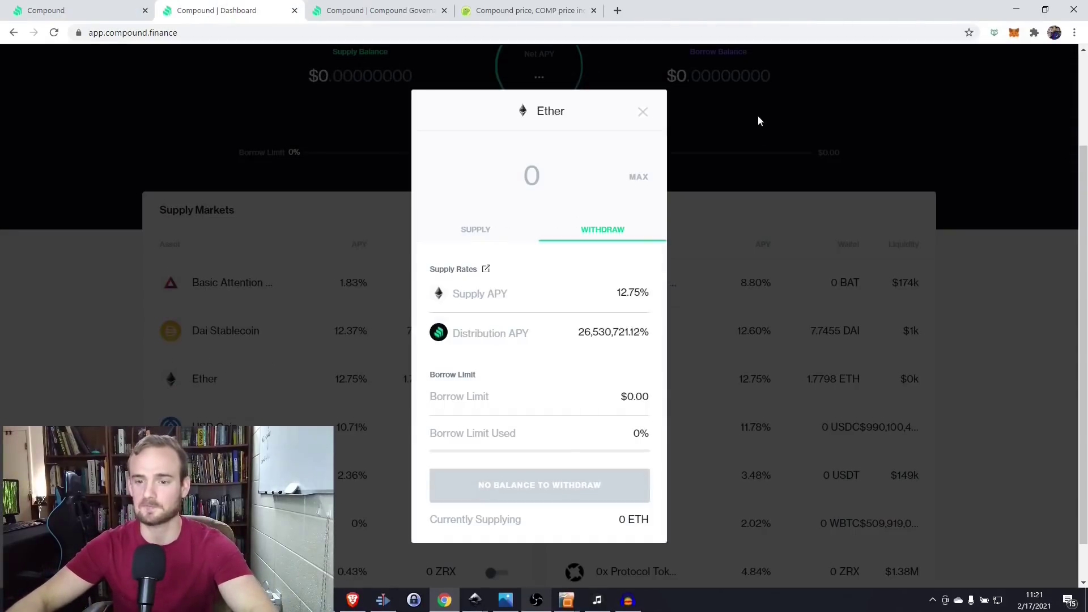
click(648, 112)
scroll(262, 311, up, 2)
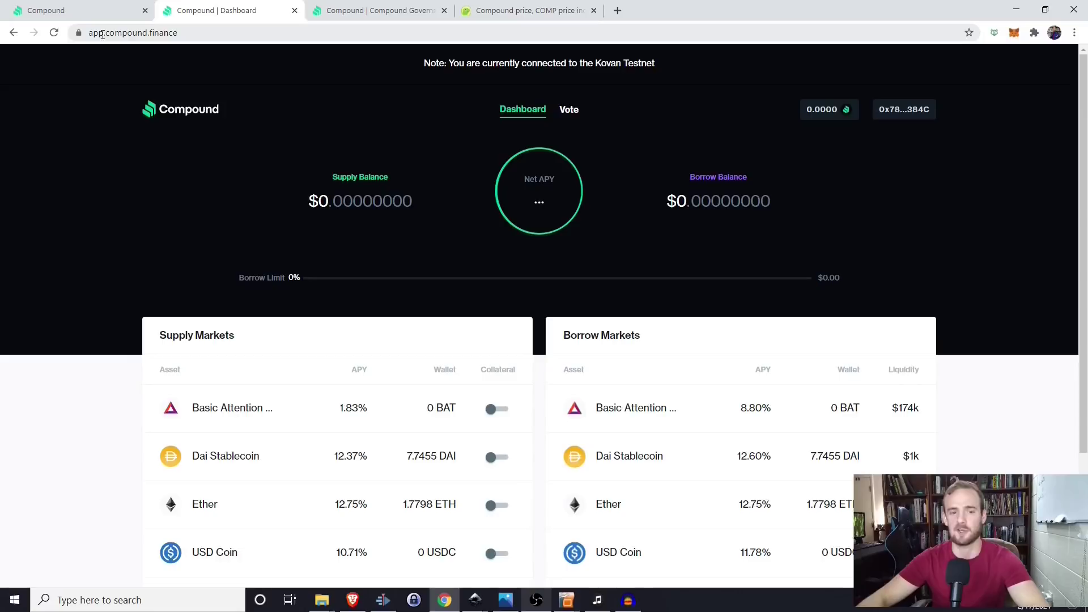
- Connect the wallet to Compound through Metamask and switch the wallet's network to Ethereum Mainnet
click(914, 111)
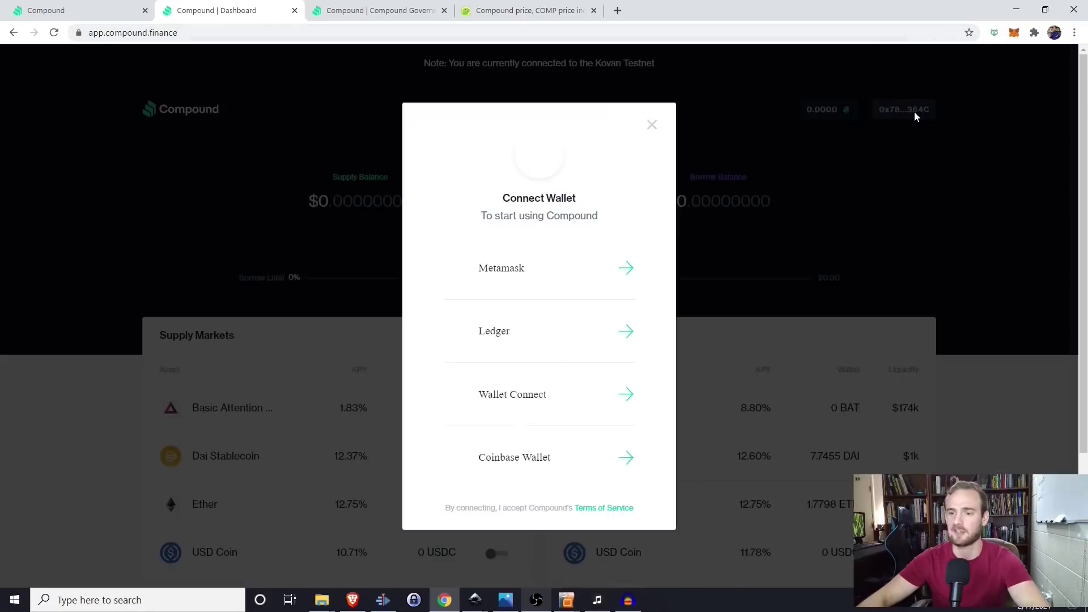
click(554, 267)
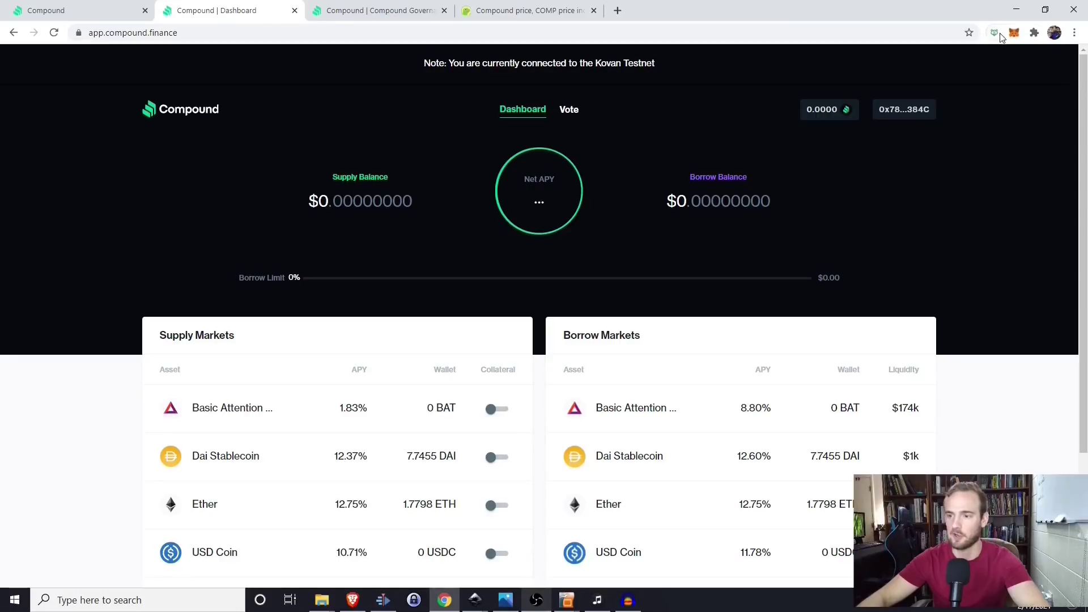
click(1014, 34)
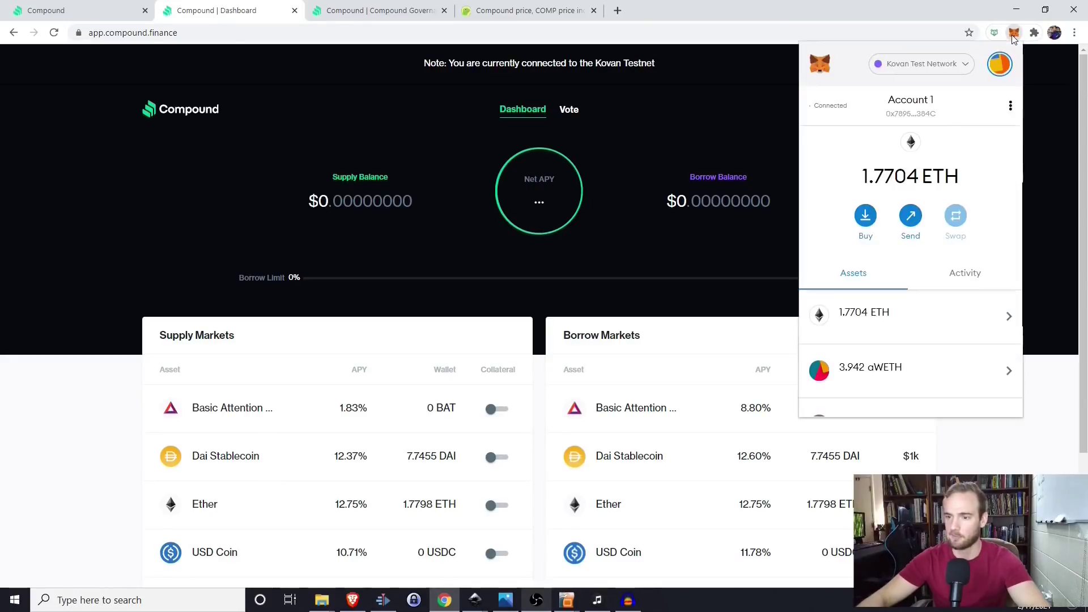
click(959, 67)
click(896, 155)
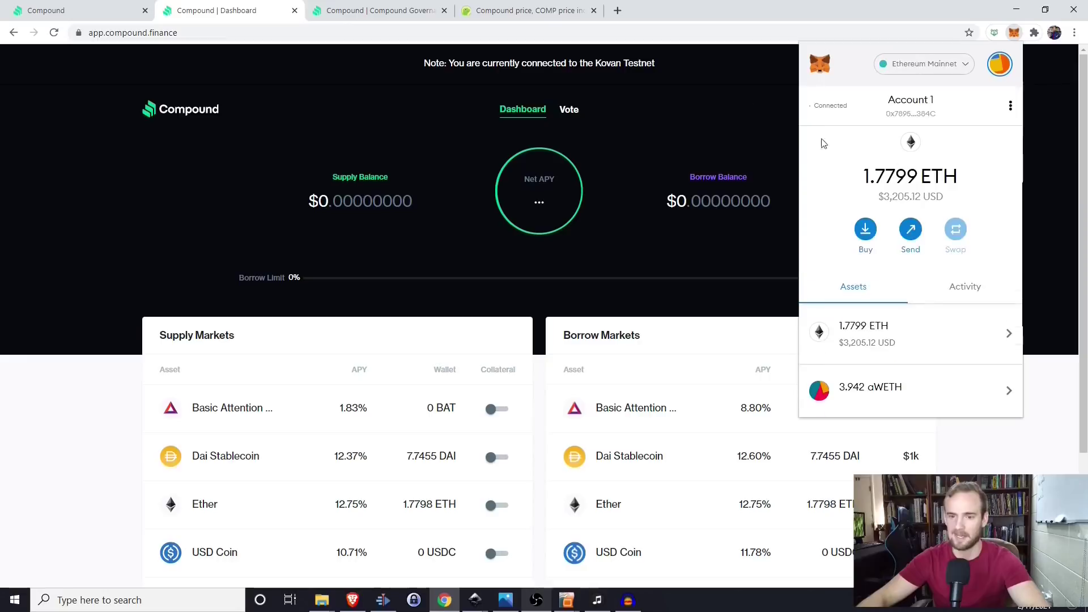
click(627, 30)
- Examine the mainnet supply and borrow markets on the dashboard, comparing each asset's APY, wallet balance and liquidity
scroll(999, 221, down, 2)
scroll(1000, 221, up, 2)
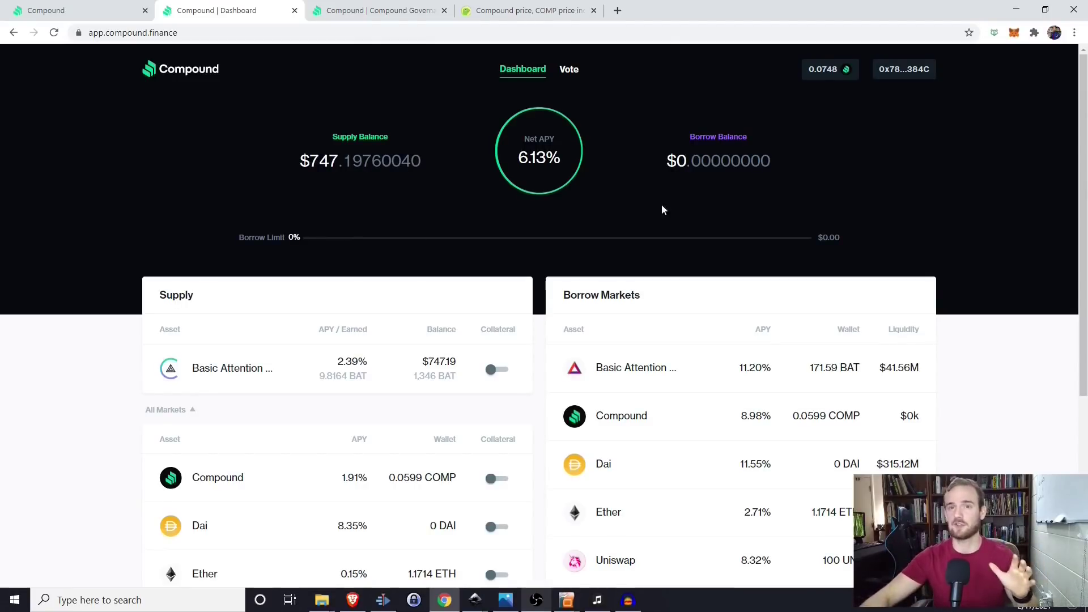
scroll(675, 212, down, 2)
scroll(640, 196, down, 1)
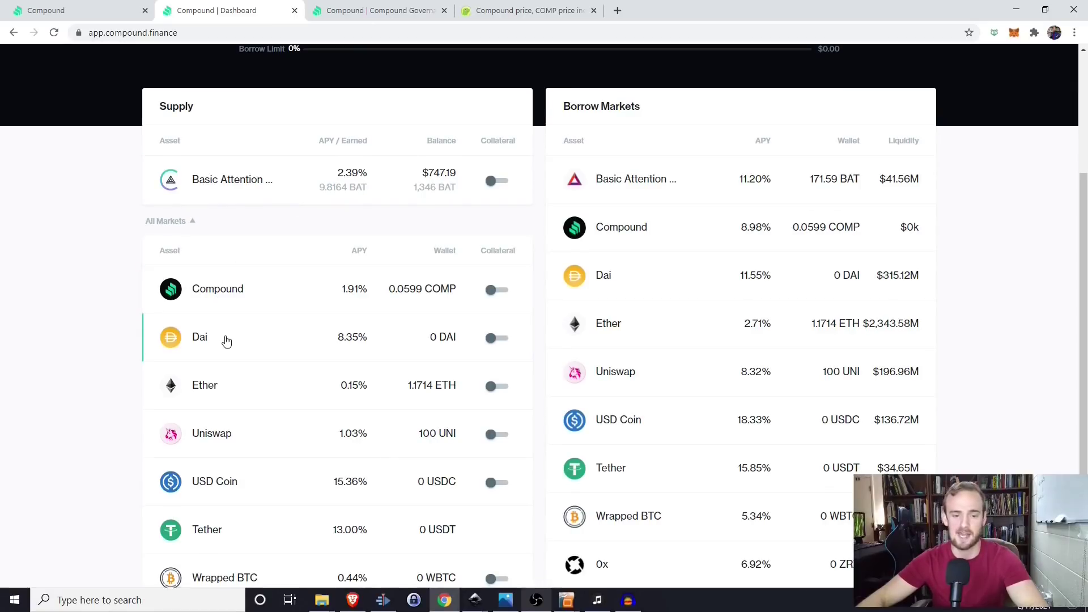
scroll(228, 337, down, 1)
scroll(251, 380, down, 1)
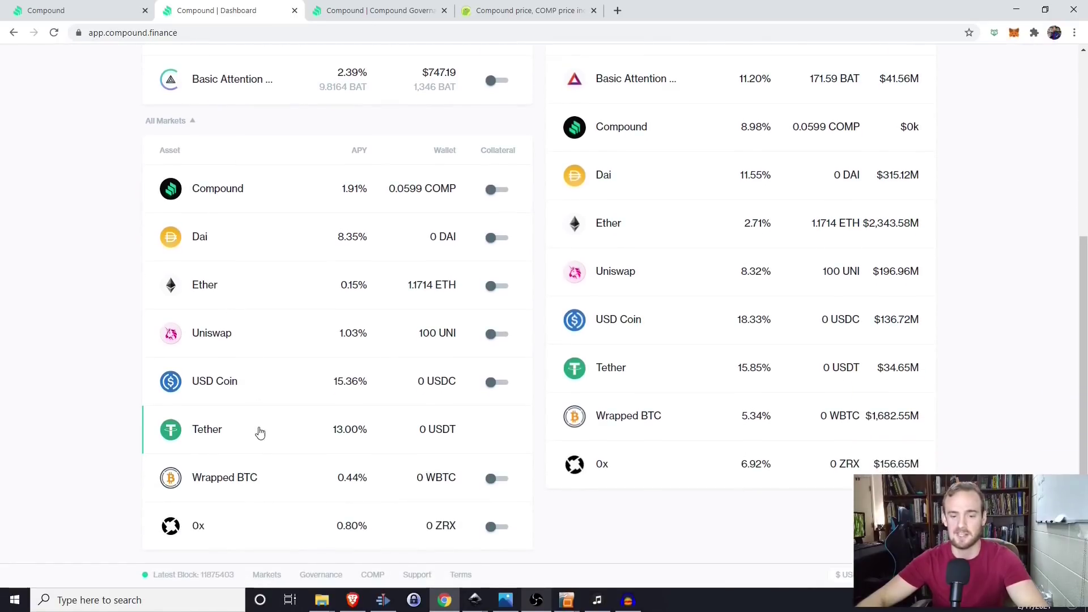
scroll(255, 429, up, 5)
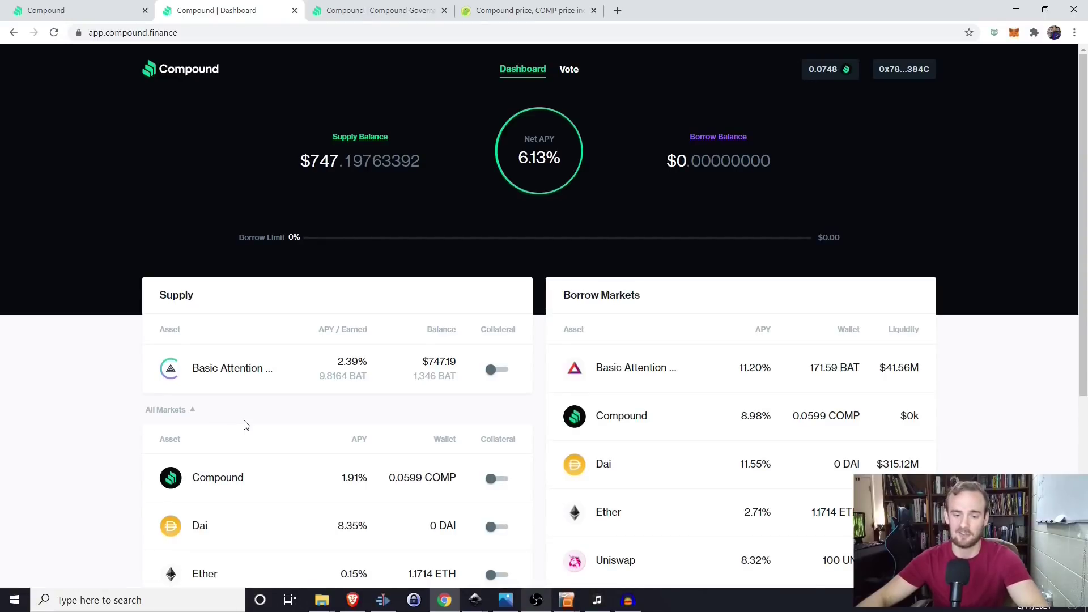
scroll(246, 425, down, 2)
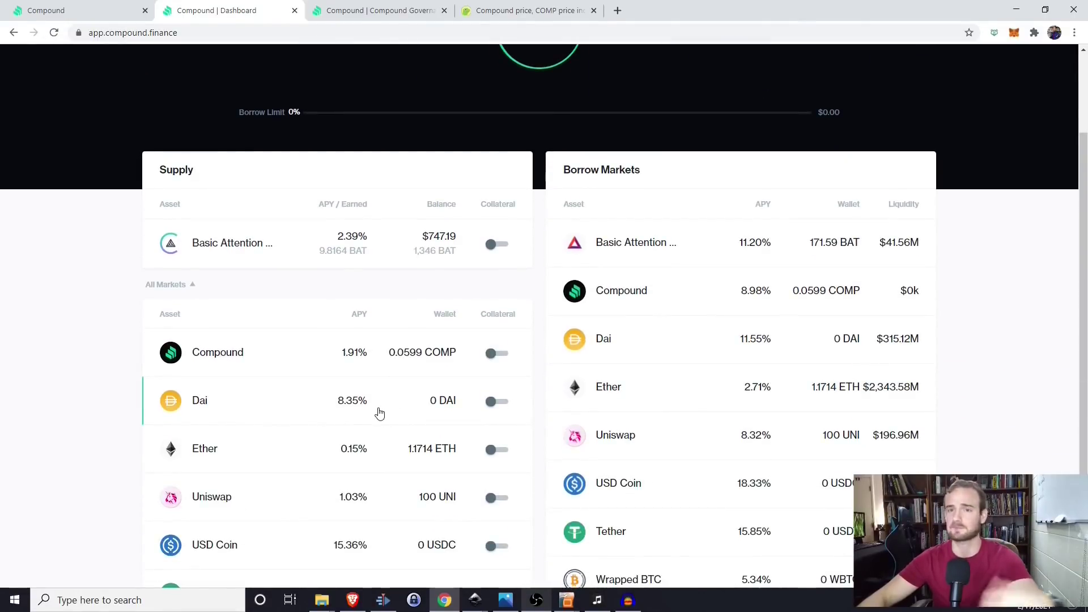
scroll(379, 413, down, 2)
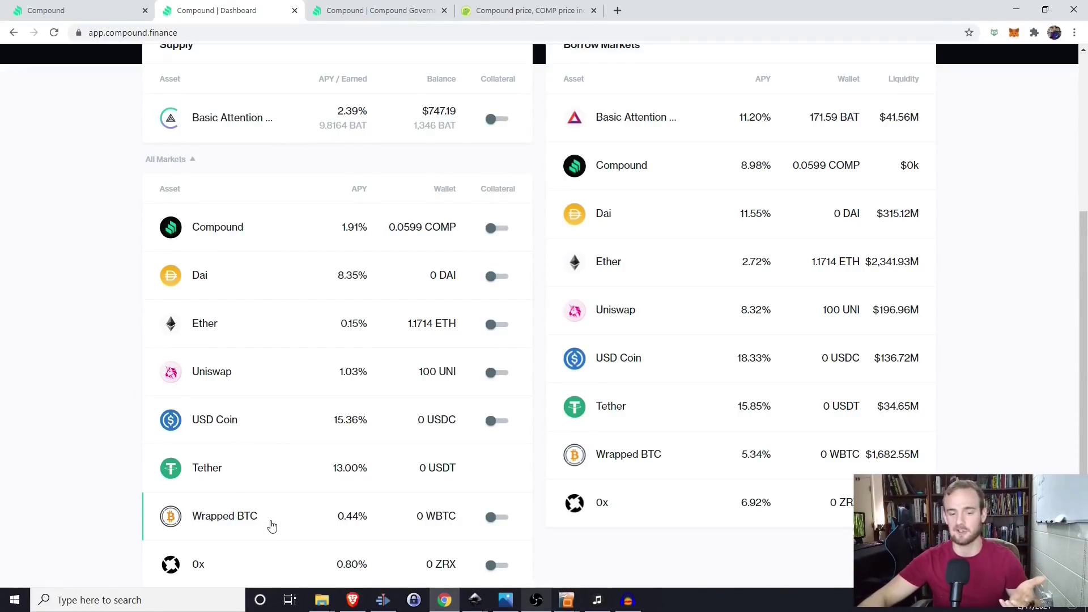
scroll(273, 526, up, 5)
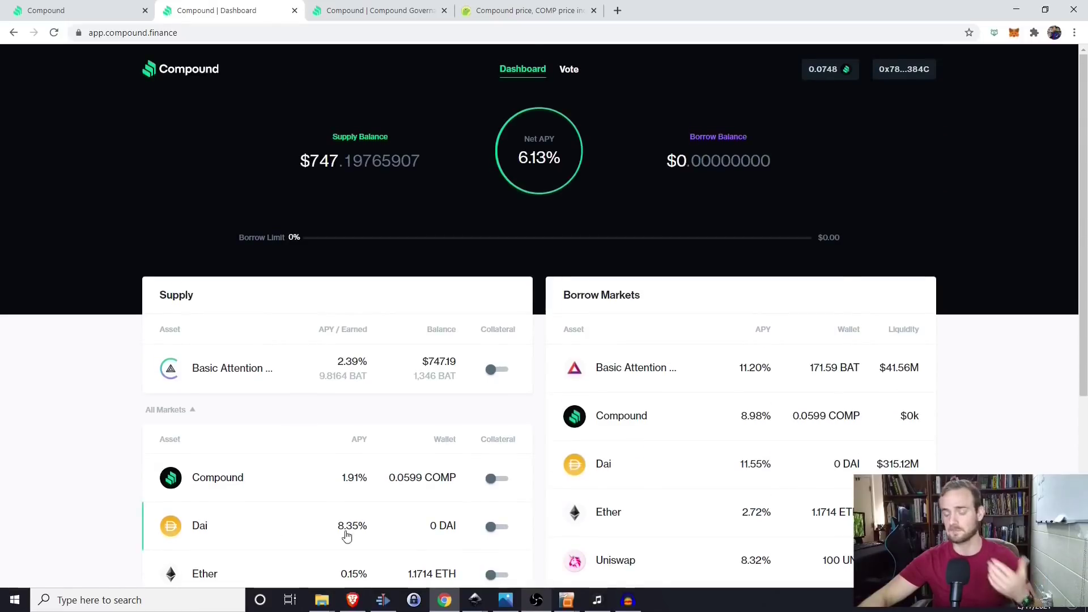
scroll(731, 476, down, 2)
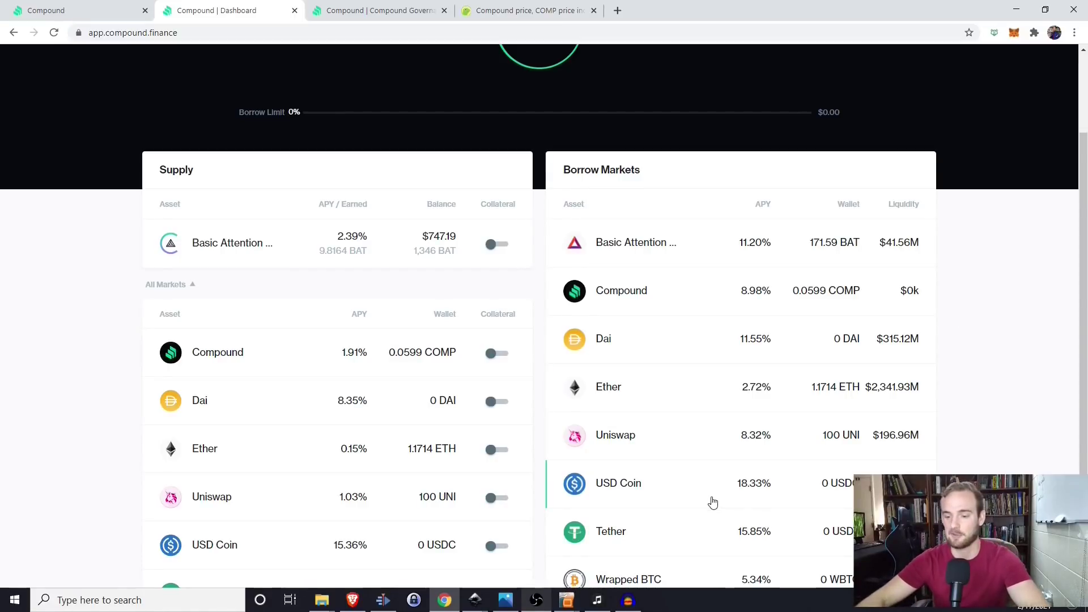
scroll(752, 501, up, 3)
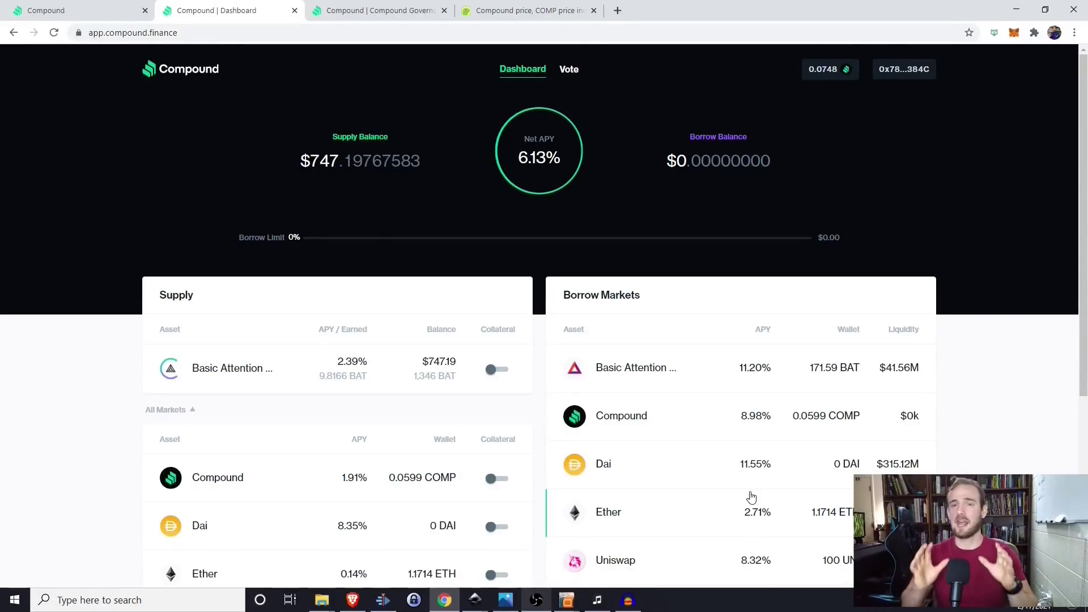
- Switch the MetaMask network to Kovan Test Network and reload the Compound dashboard
click(1016, 34)
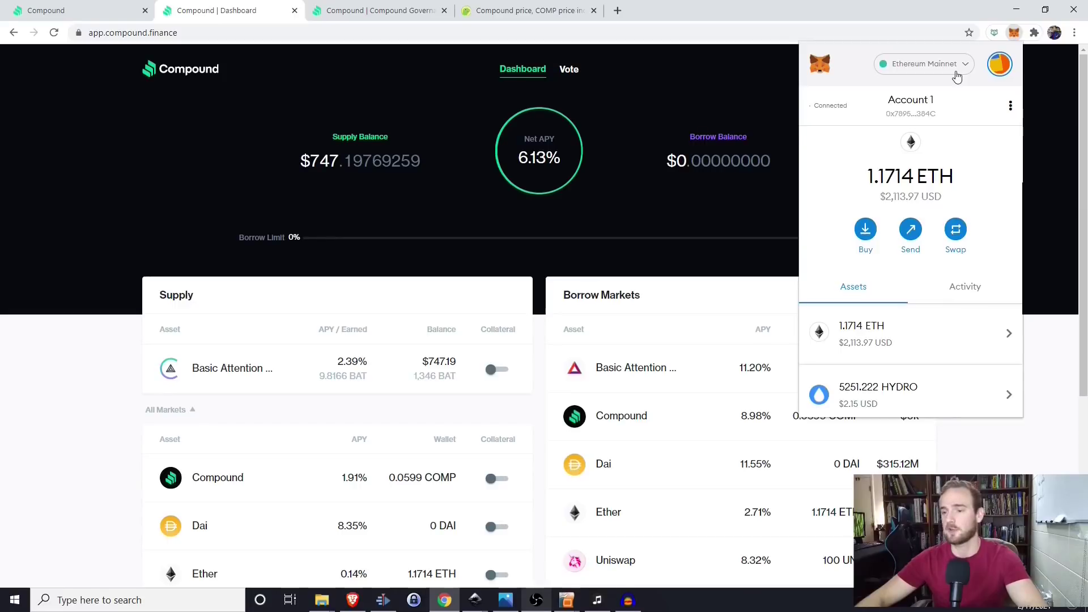
click(955, 70)
click(892, 208)
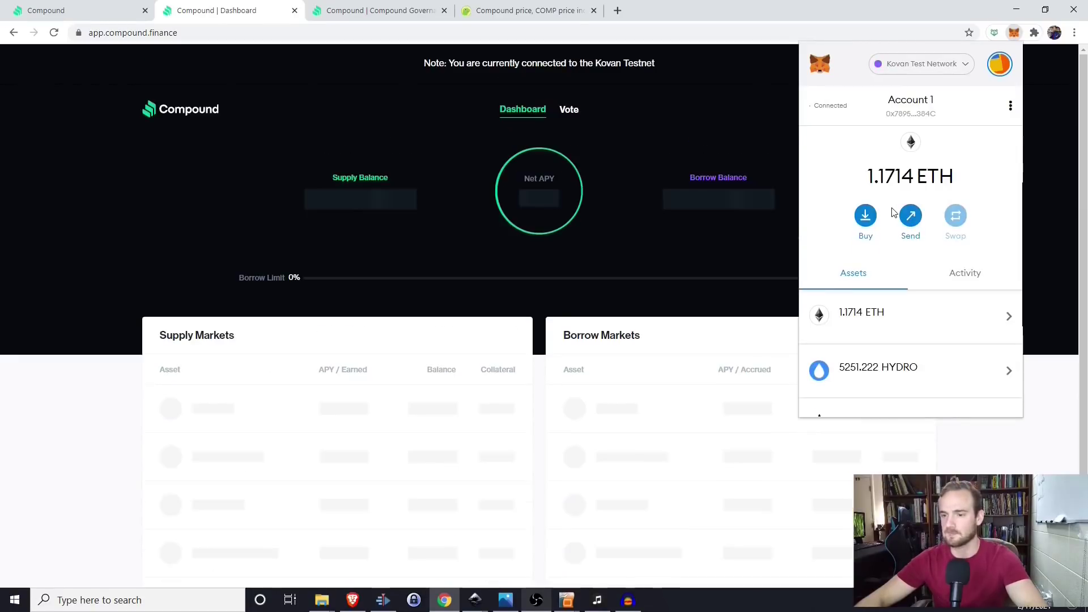
click(306, 33)
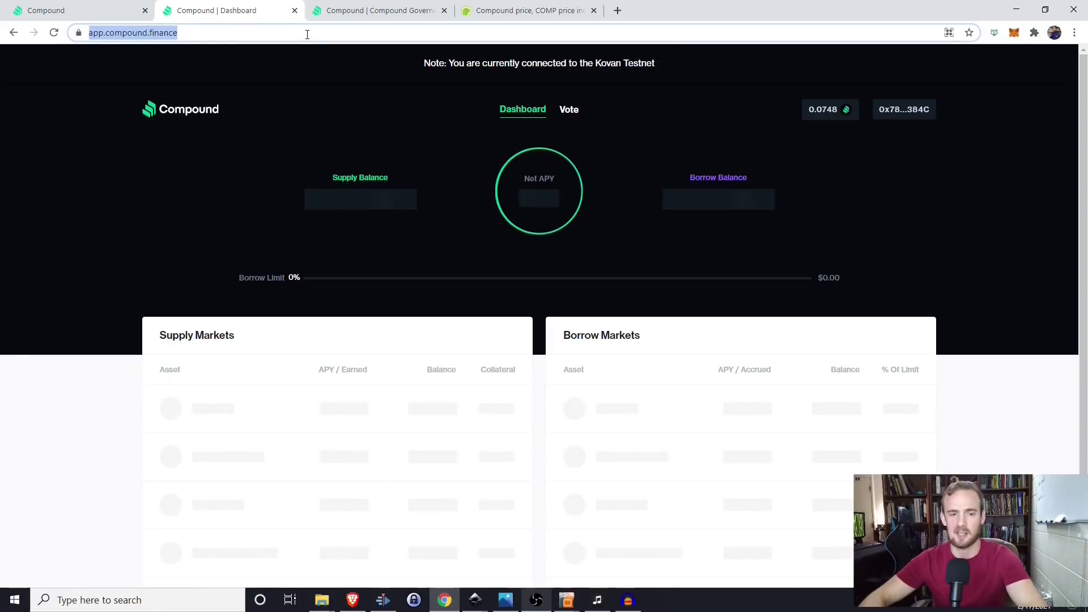
key(Return)
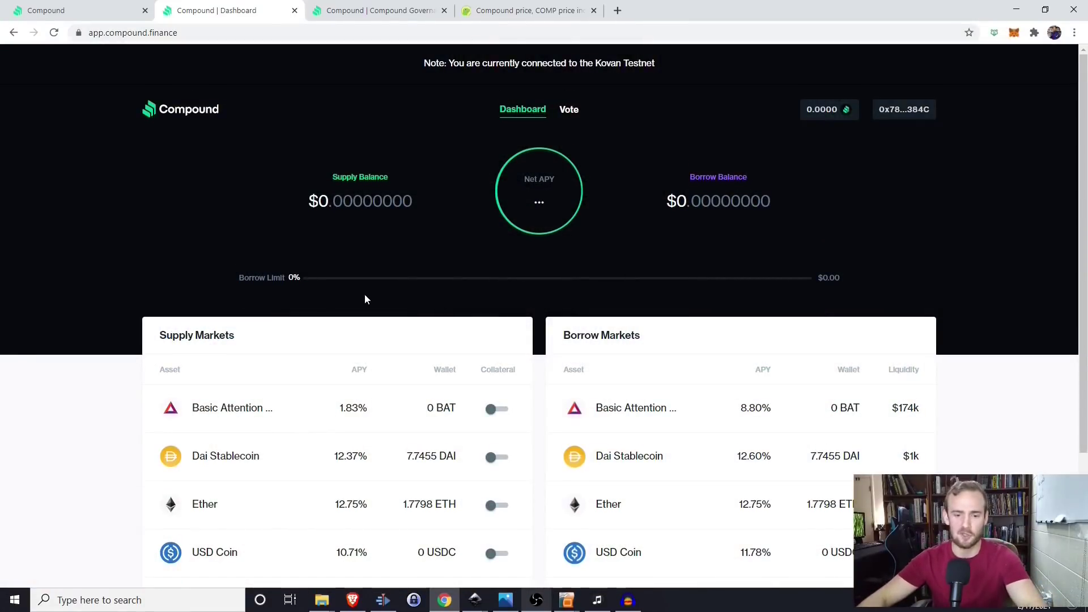
- Review the Kovan testnet's supply and borrow markets, including asset rates and wallet balances
scroll(365, 298, down, 3)
scroll(365, 295, up, 1)
scroll(366, 293, down, 1)
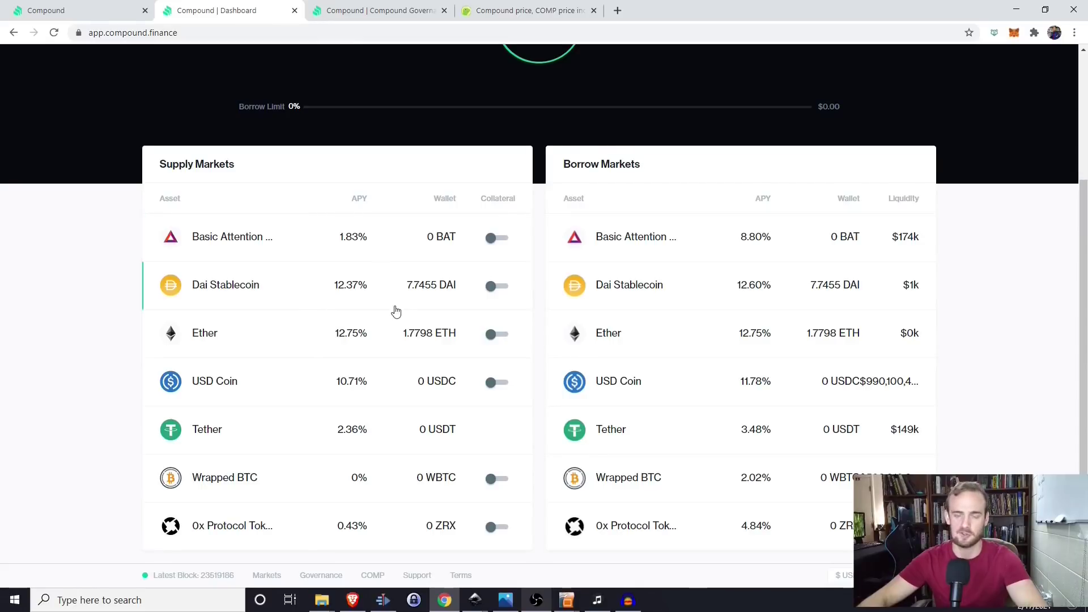
scroll(395, 309, up, 2)
scroll(395, 313, up, 1)
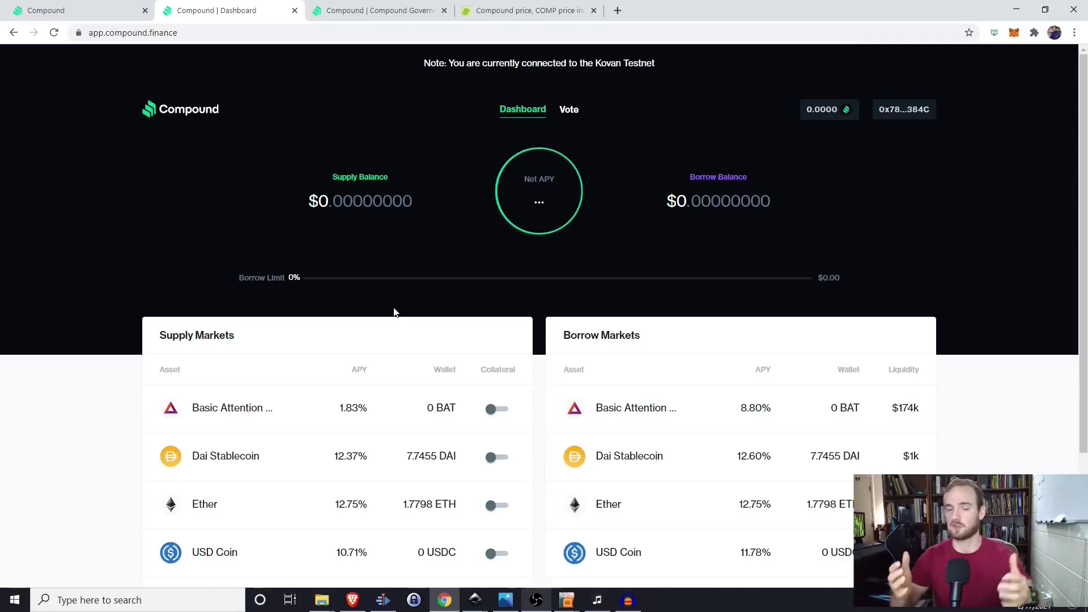
scroll(63, 321, down, 2)
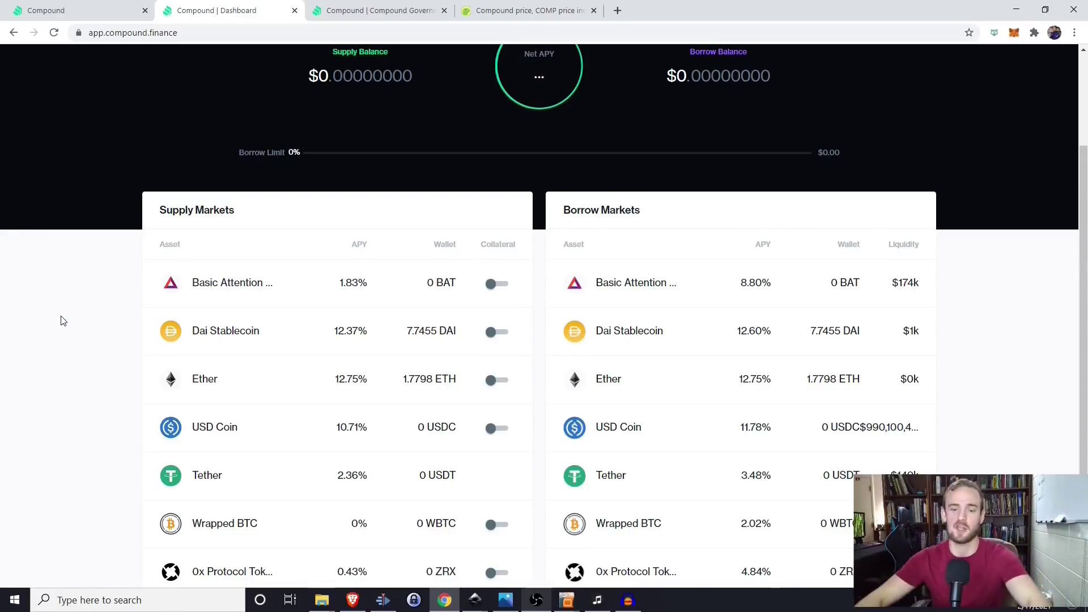
scroll(374, 320, up, 1)
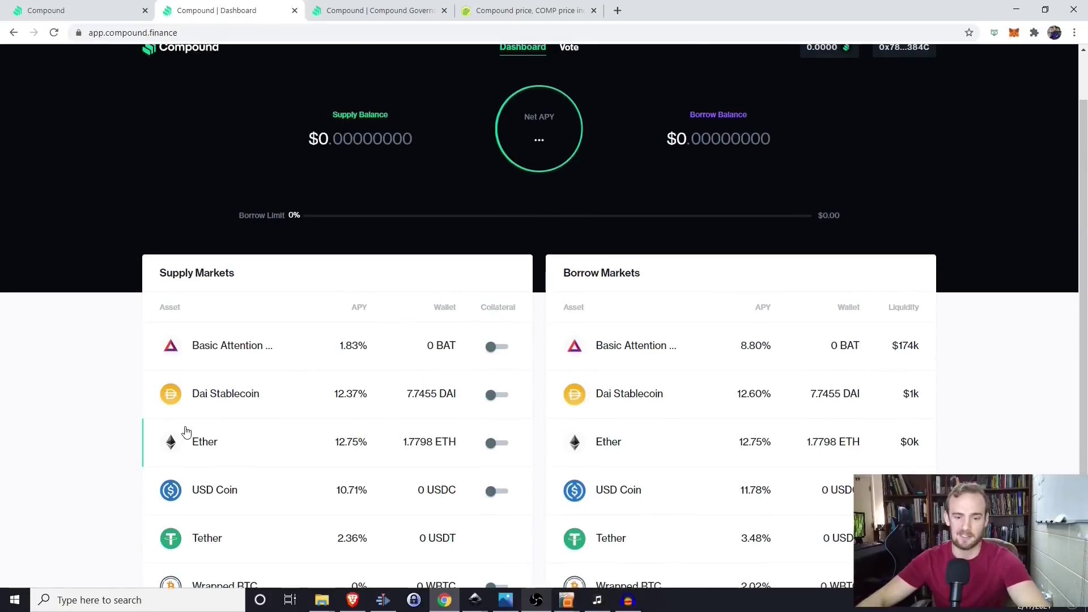
- Enter .005 as the amount for the Ether supply market and submit it as a supply transaction
click(262, 446)
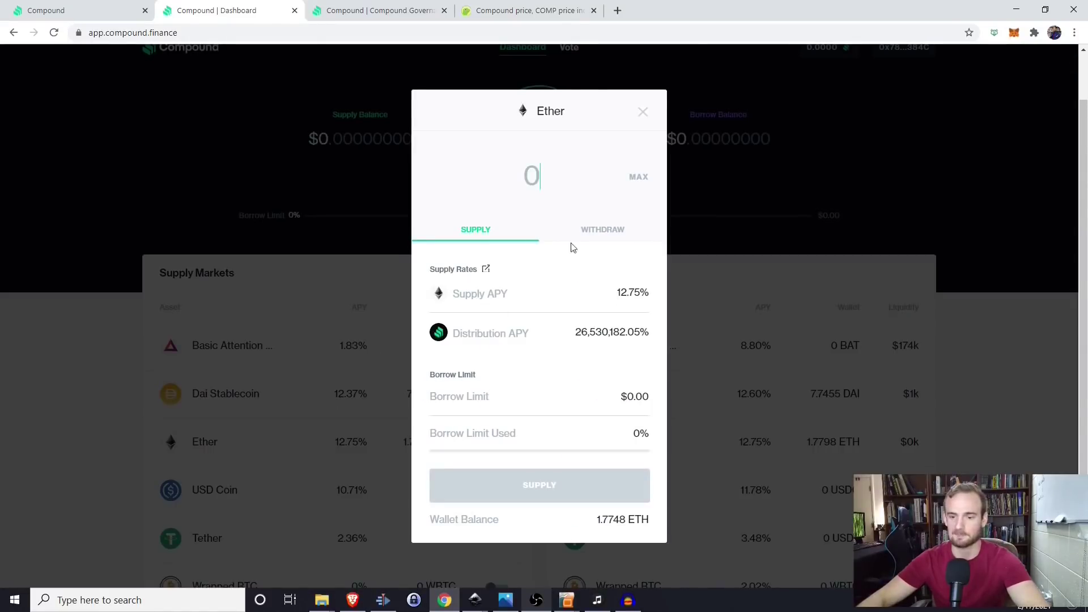
click(641, 112)
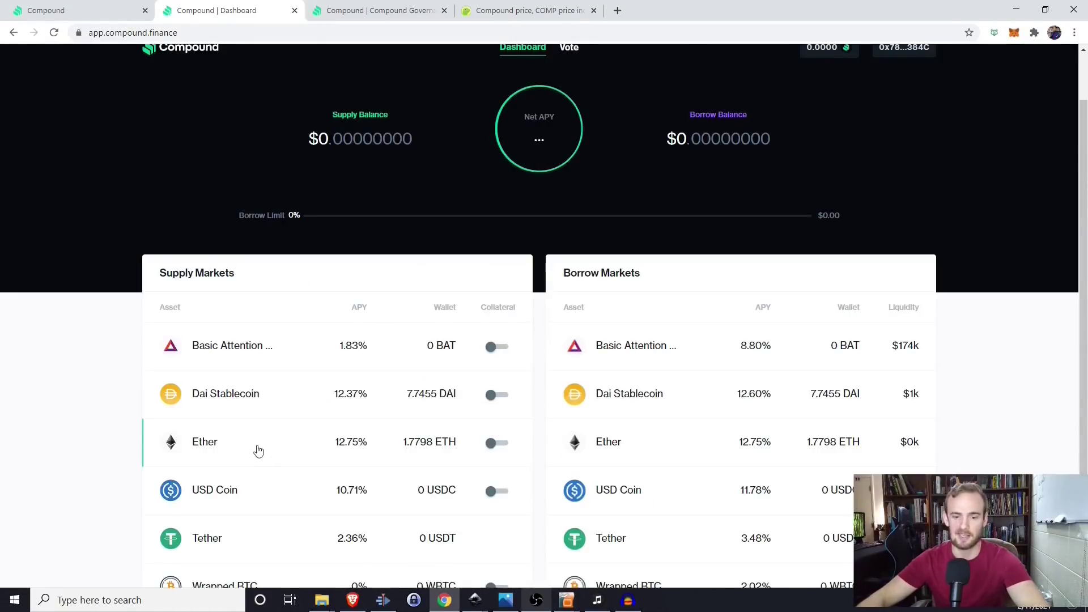
click(265, 445)
click(617, 223)
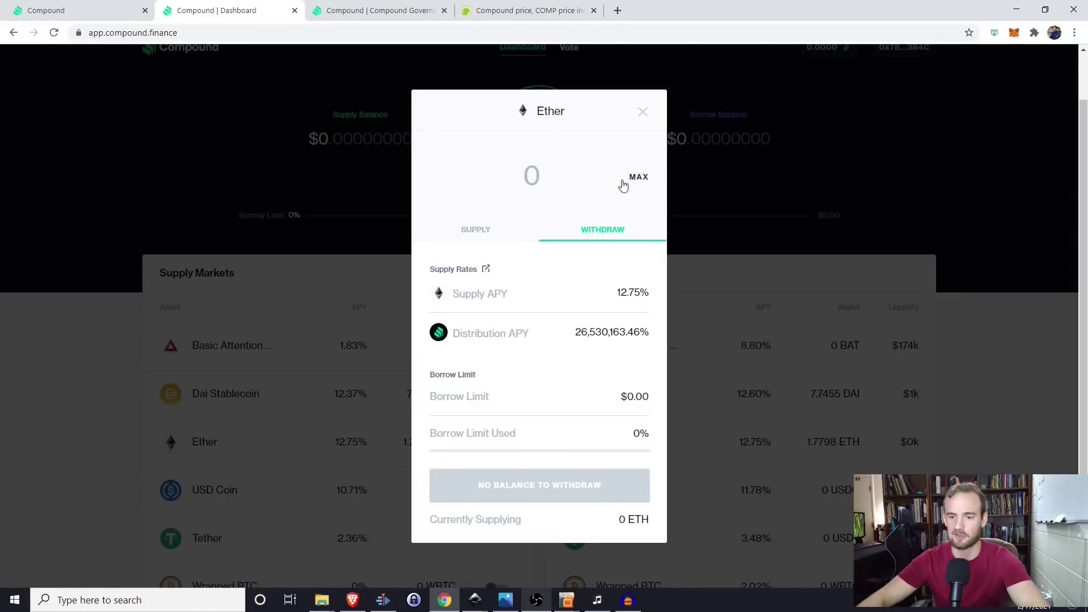
click(549, 179)
text(.05)
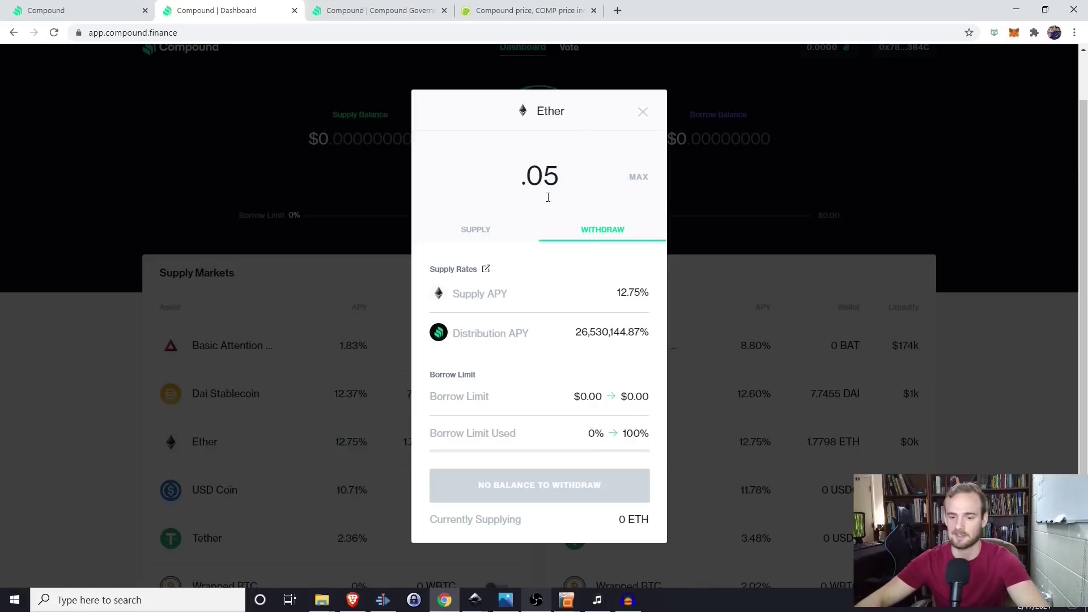
key(BackSpace)
text(05)
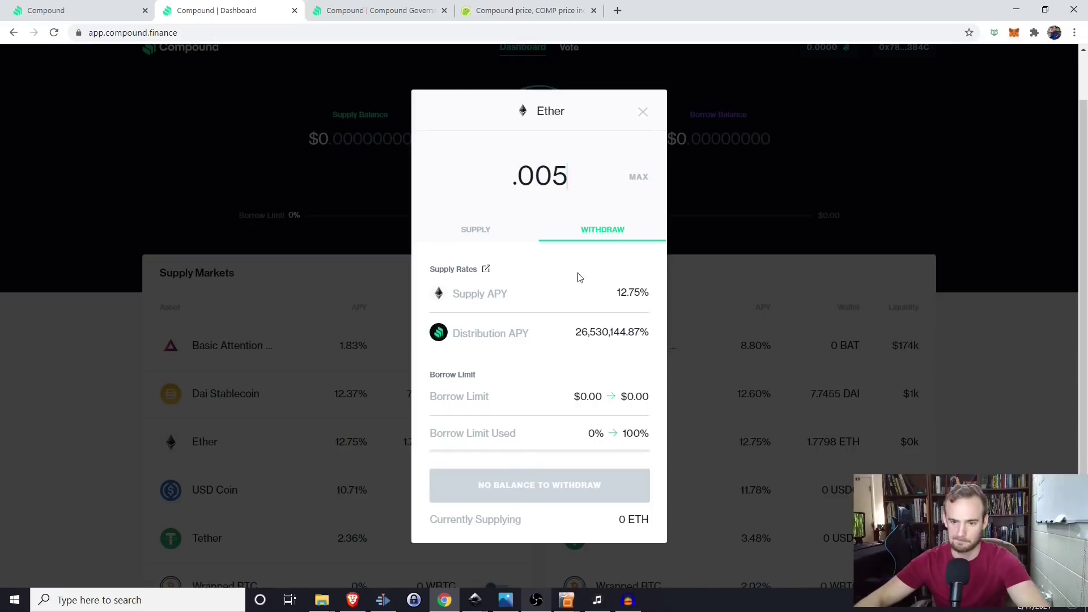
click(481, 230)
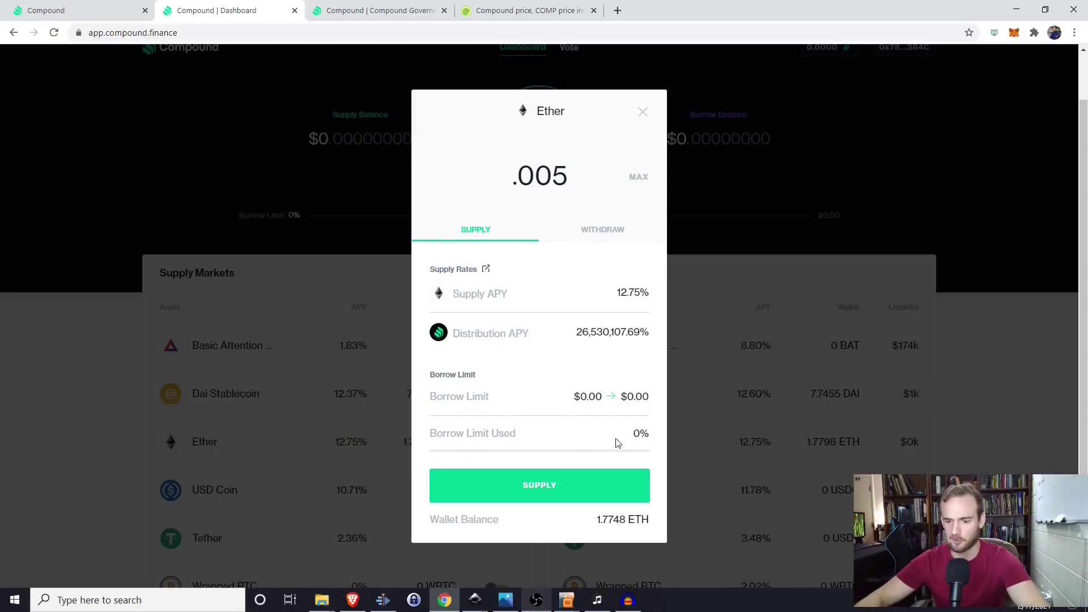
click(550, 483)
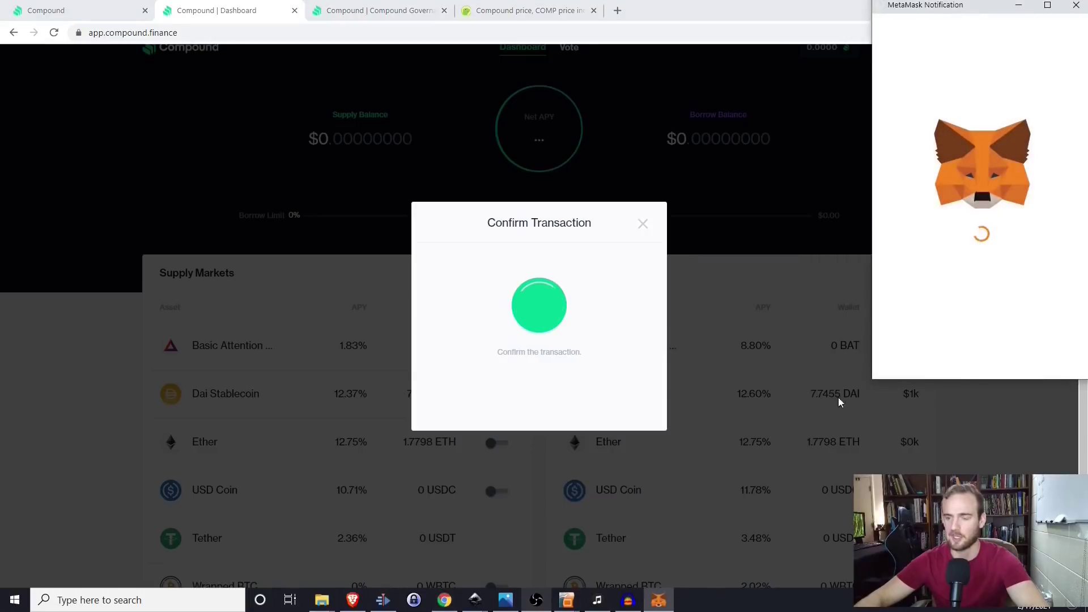
- Confirm the Ether supply transaction in MetaMask and close the Ether supply dialog
click(1043, 361)
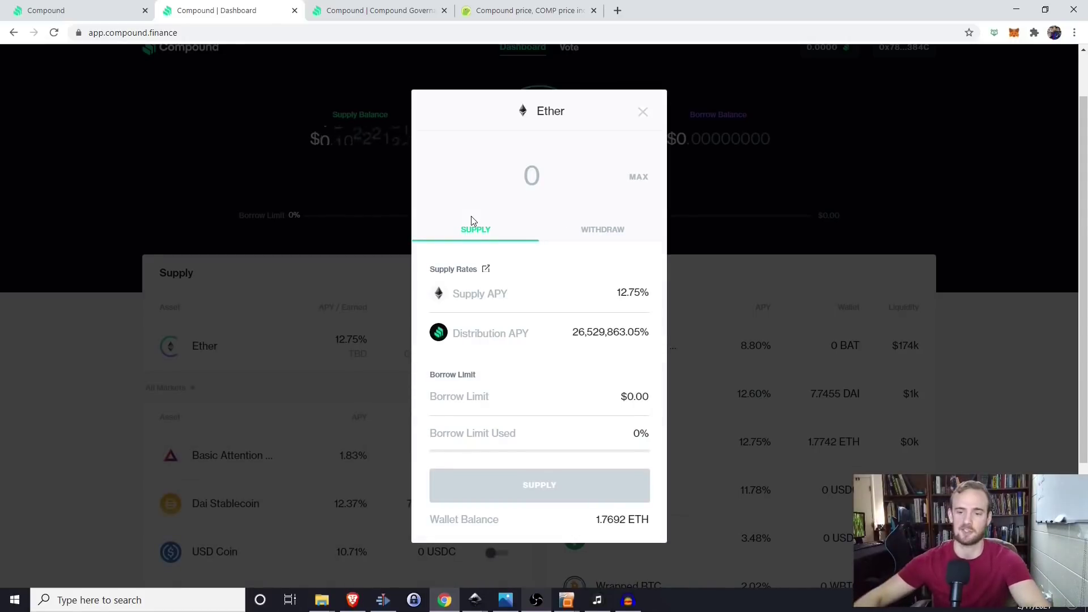
click(642, 111)
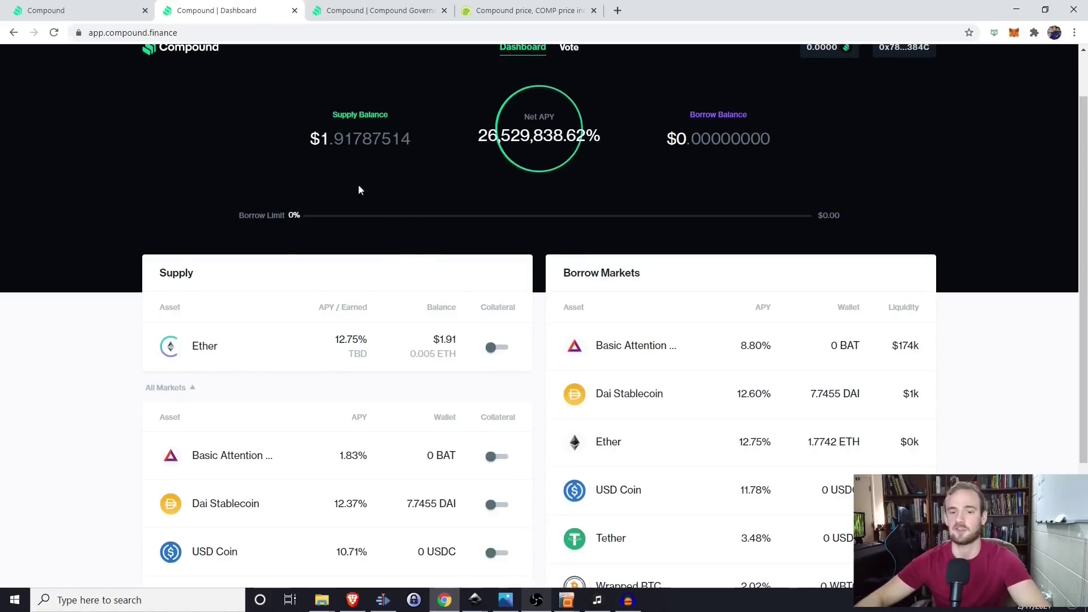
- Enable the supplied Ether as collateral and confirm the transaction in MetaMask
scroll(345, 180, up, 1)
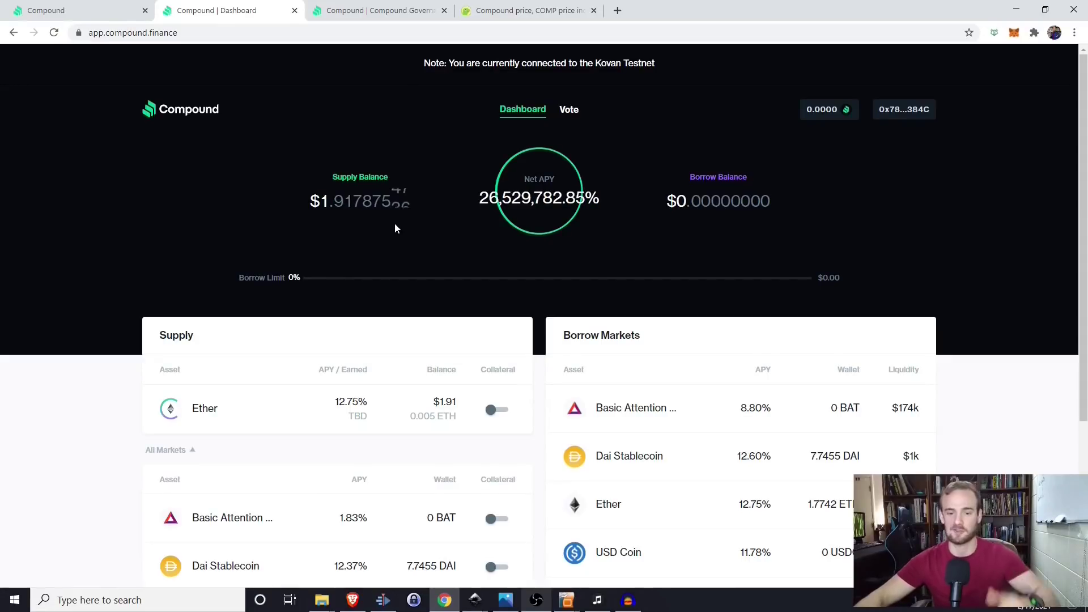
click(490, 413)
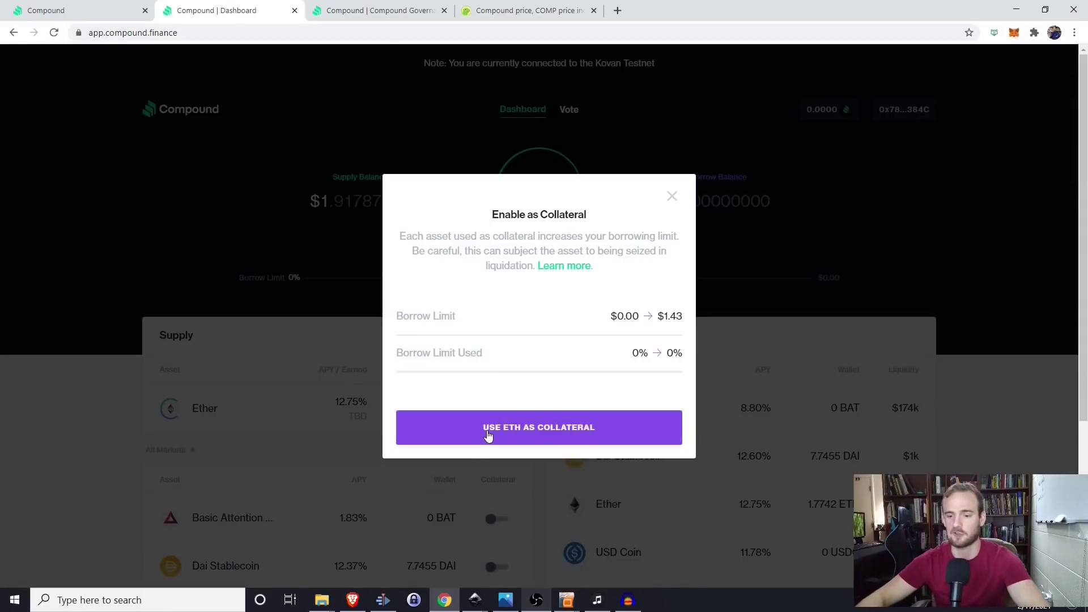
click(489, 434)
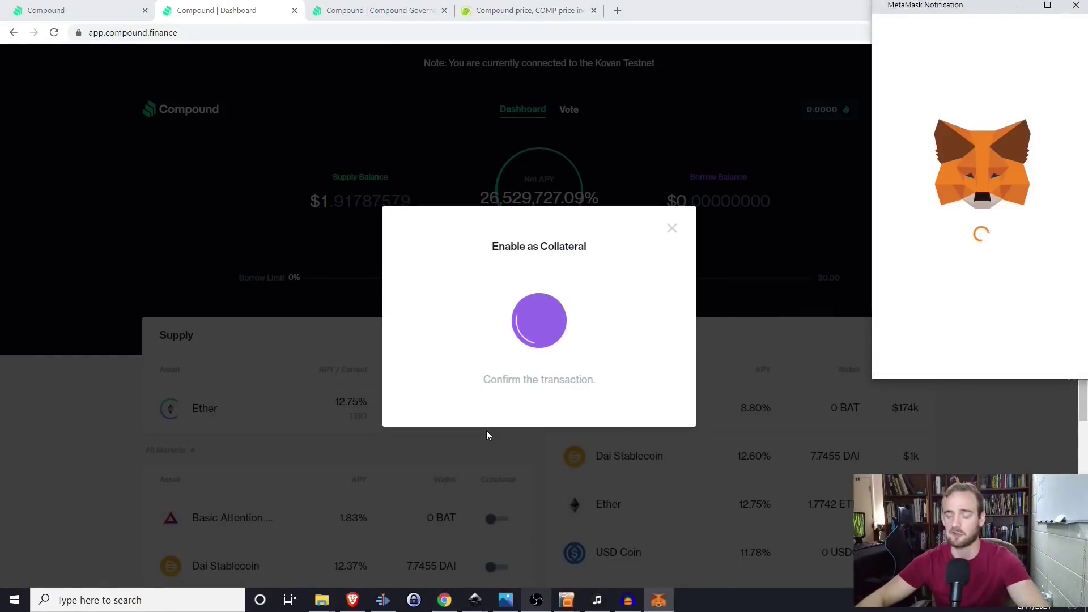
click(1046, 357)
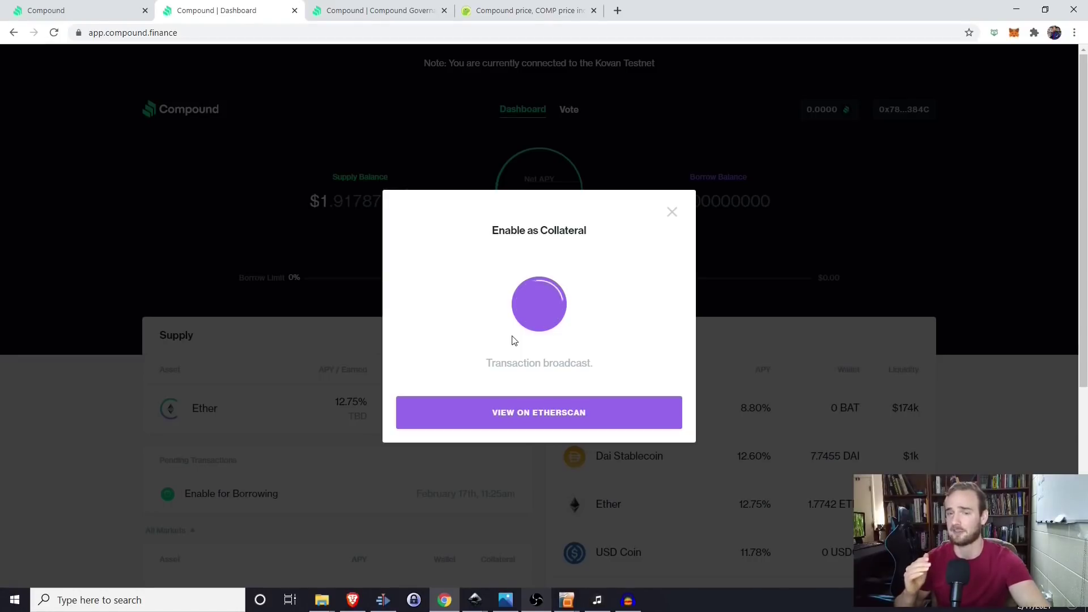
- Open the Ether borrow market and enter .0005 as the amount to borrow
scroll(532, 335, down, 1)
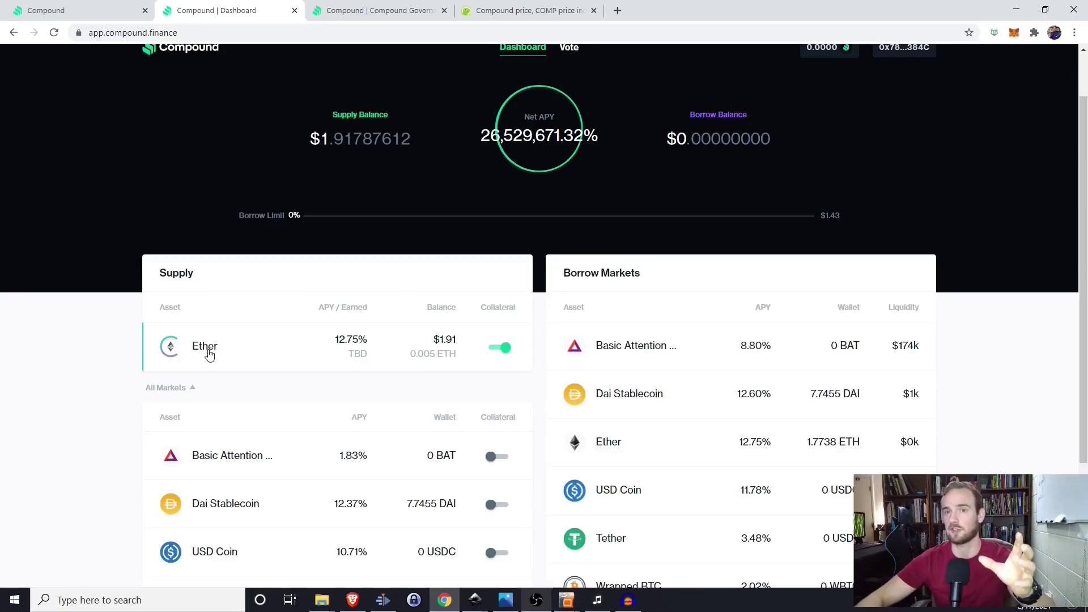
scroll(519, 350, down, 2)
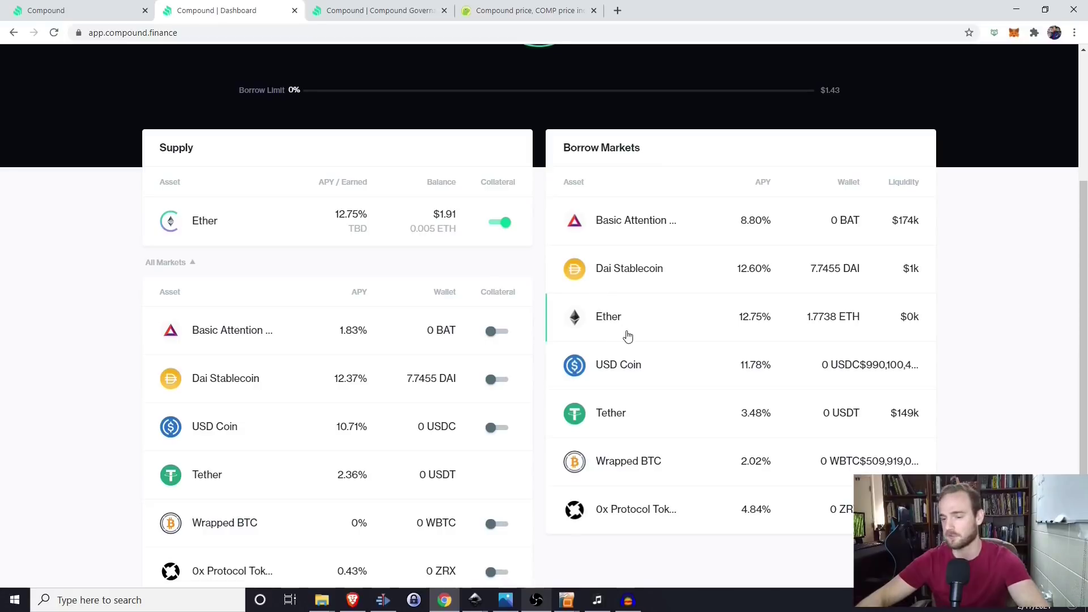
click(627, 333)
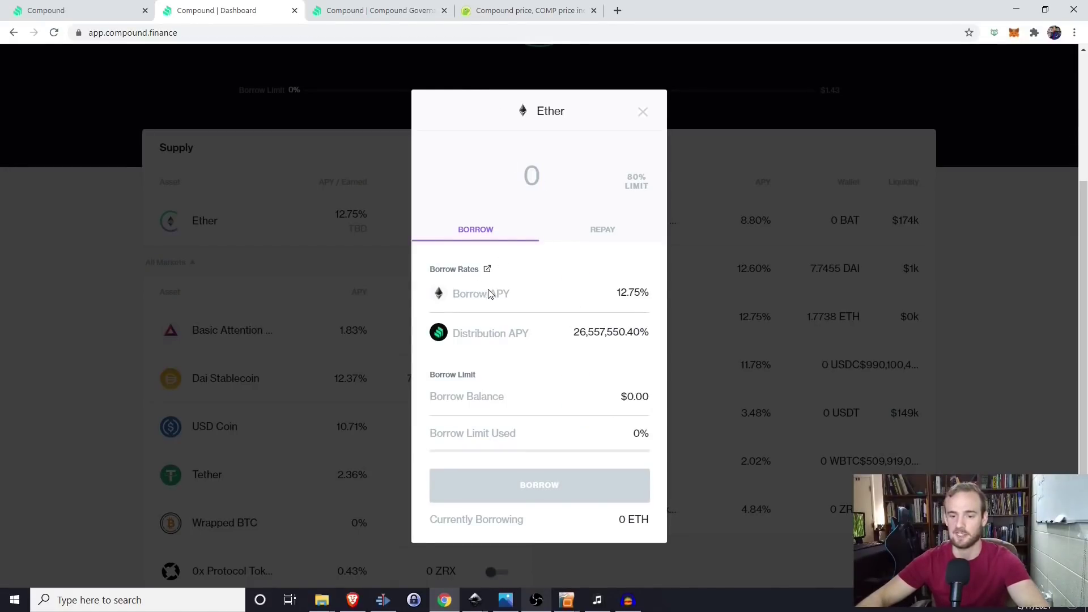
text(.0005)
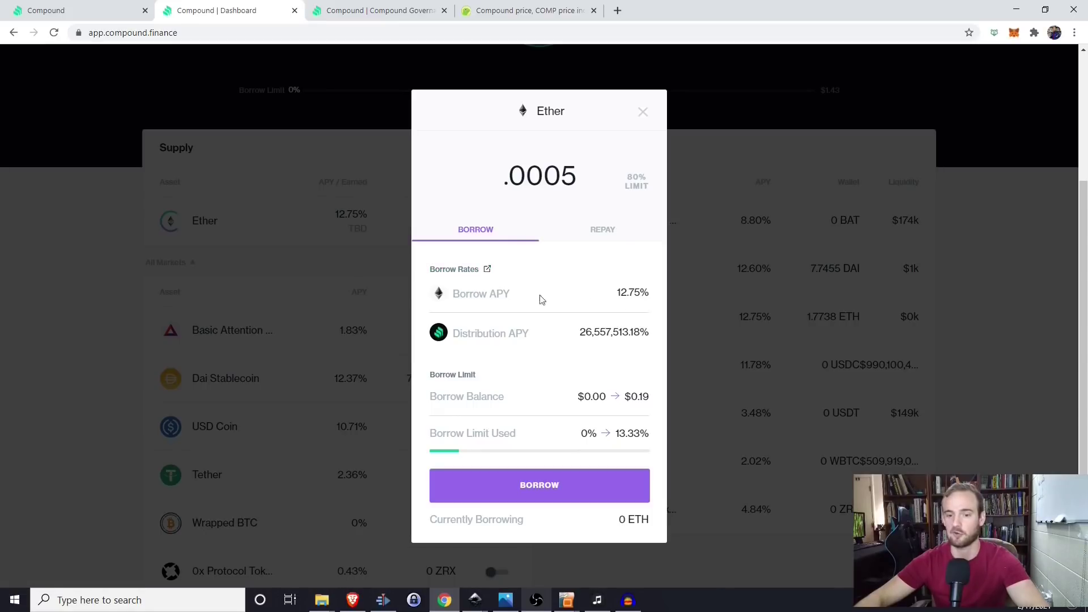
- View the Ether market detail page from the borrow rates link, inspect its supply APY history, and return to the dashboard
click(478, 270)
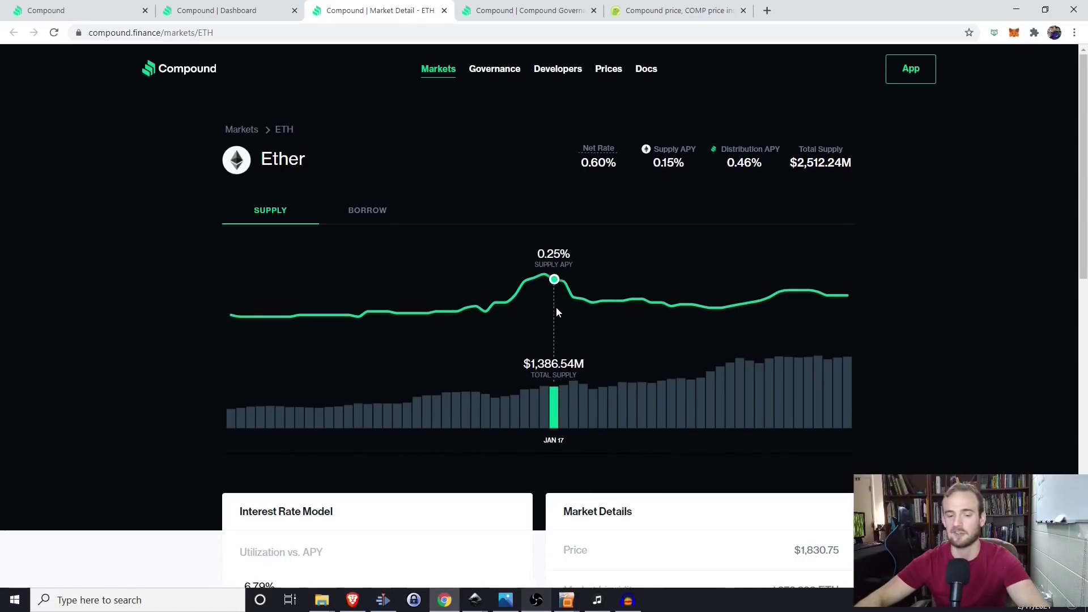
scroll(476, 272, down, 3)
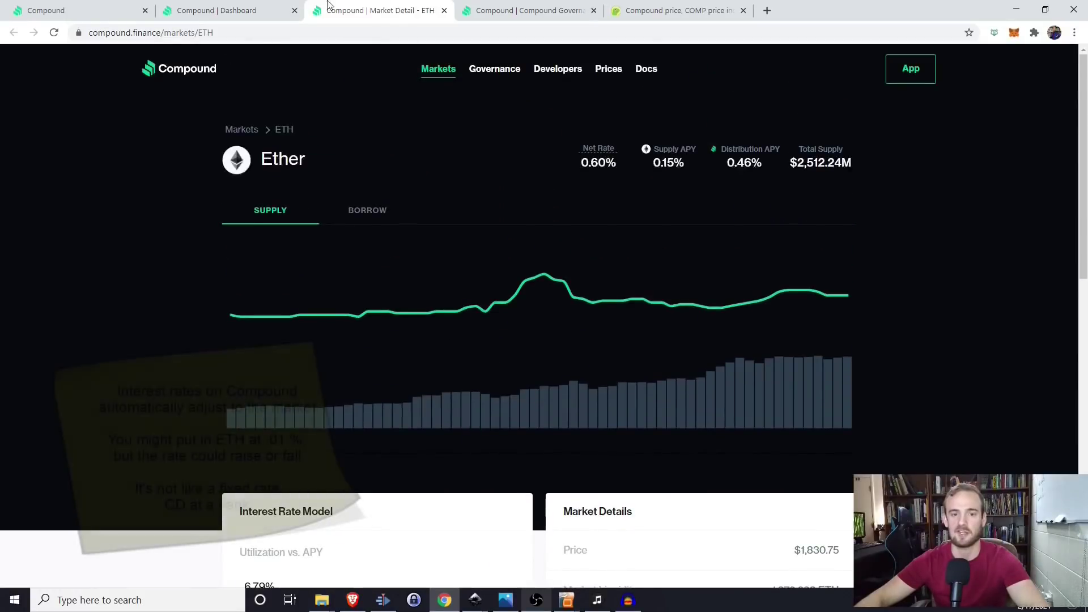
click(215, 10)
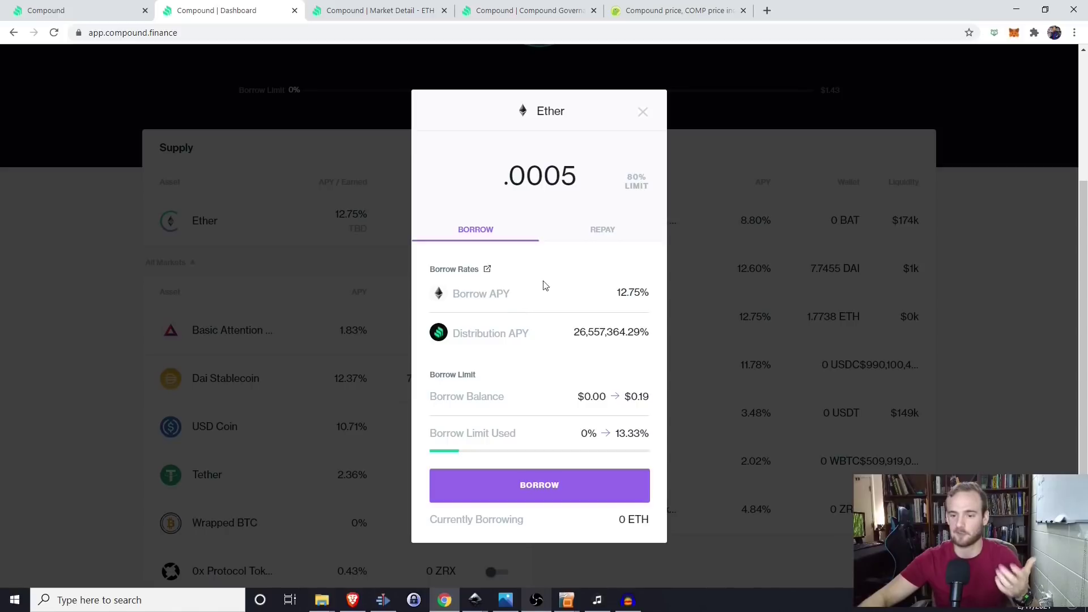
- Replace the Ether borrow amount with .0001
double_click(548, 185)
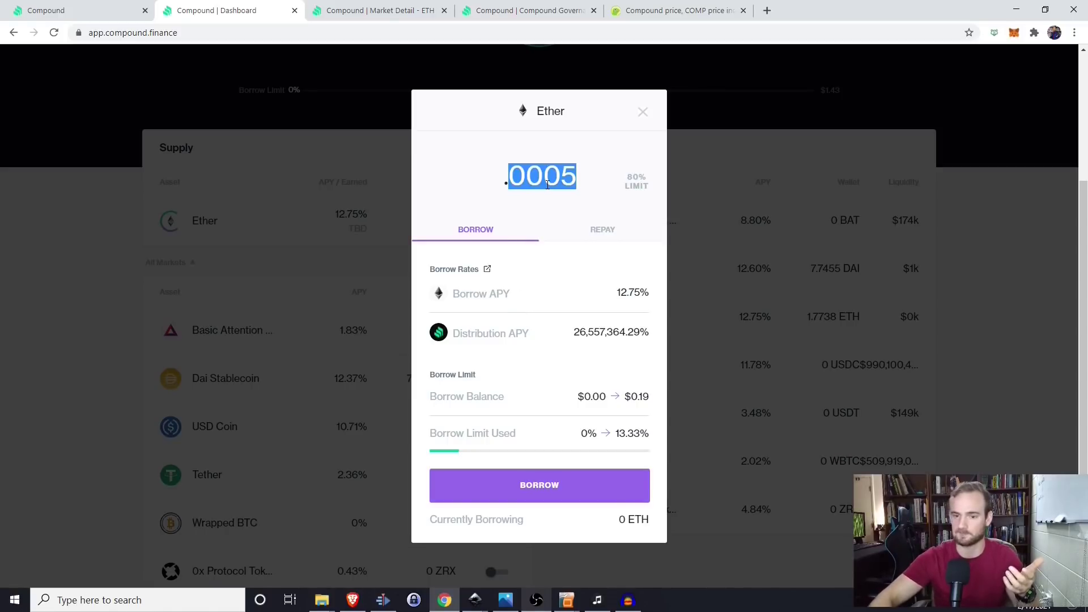
text(.1)
key(BackSpace)
key(BackSpace)
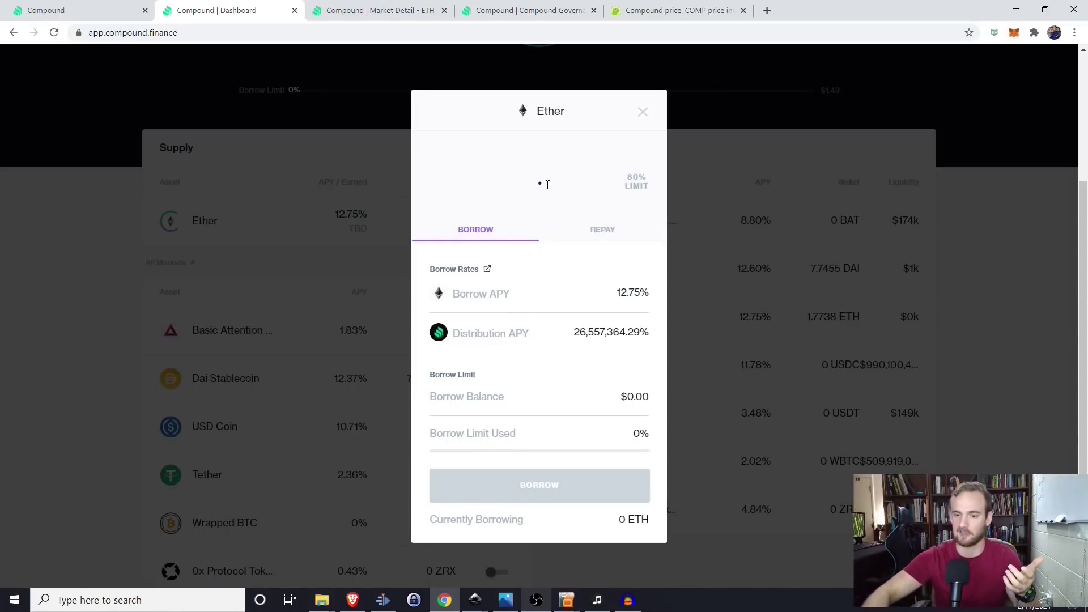
text(1)
key(BackSpace)
text(0001)
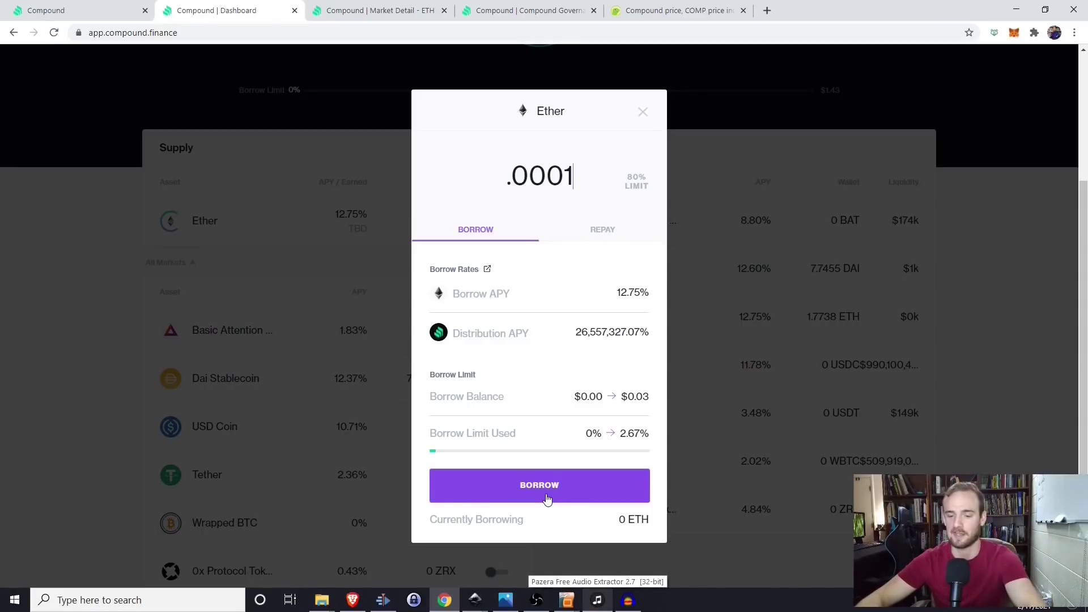
- Submit the Ether borrow, confirm the transaction in MetaMask, and close the Ether dialog
click(540, 486)
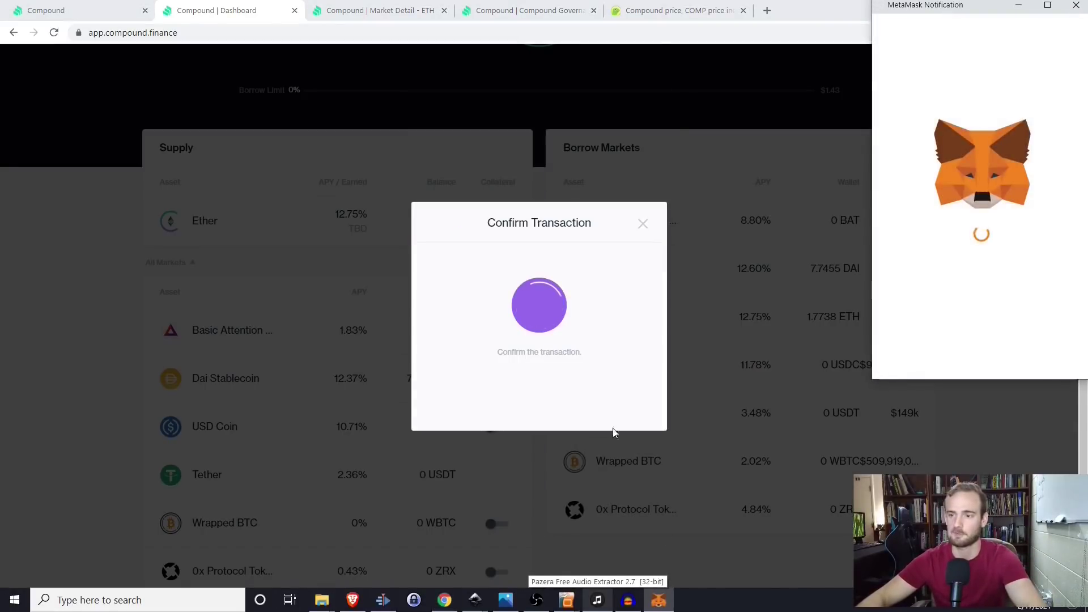
click(1053, 359)
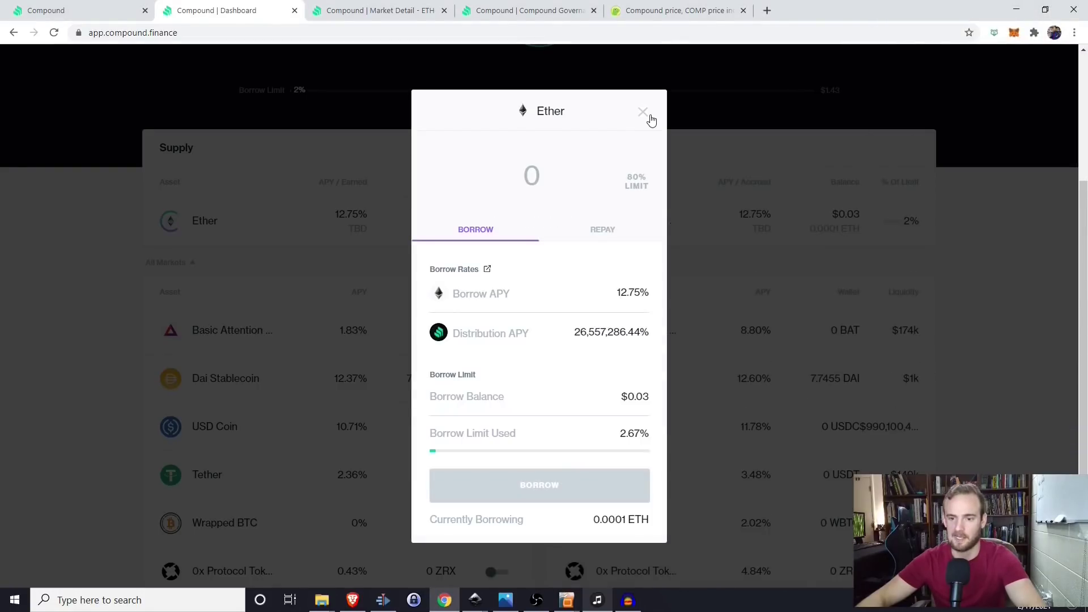
click(647, 114)
- Repay the maximum amount of the borrowed Ether, confirm the transaction in MetaMask, and close the repayment dialog
scroll(745, 342, up, 2)
scroll(746, 341, up, 2)
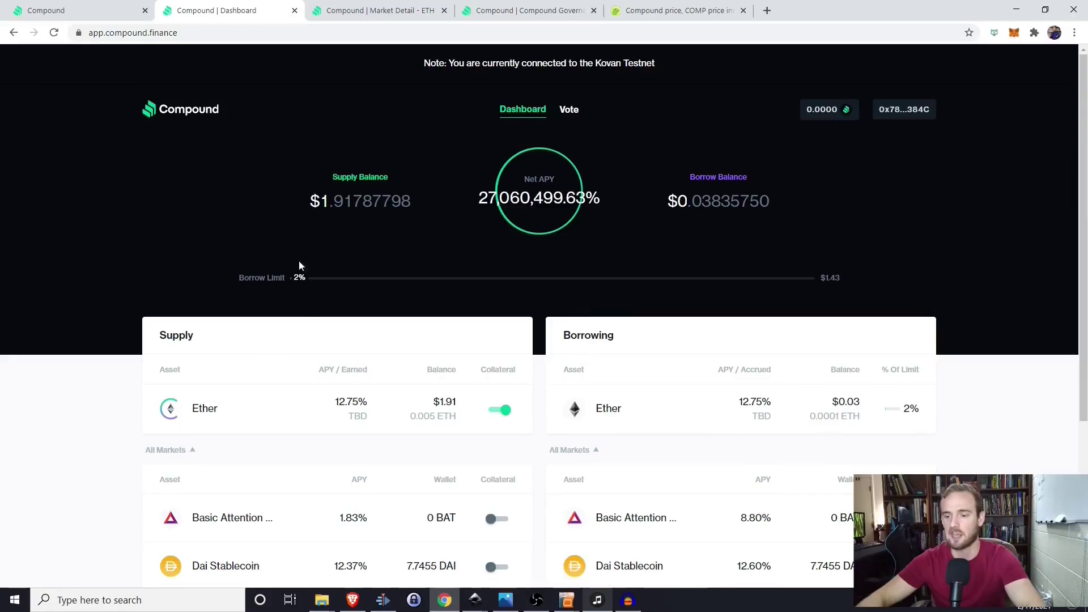
click(697, 420)
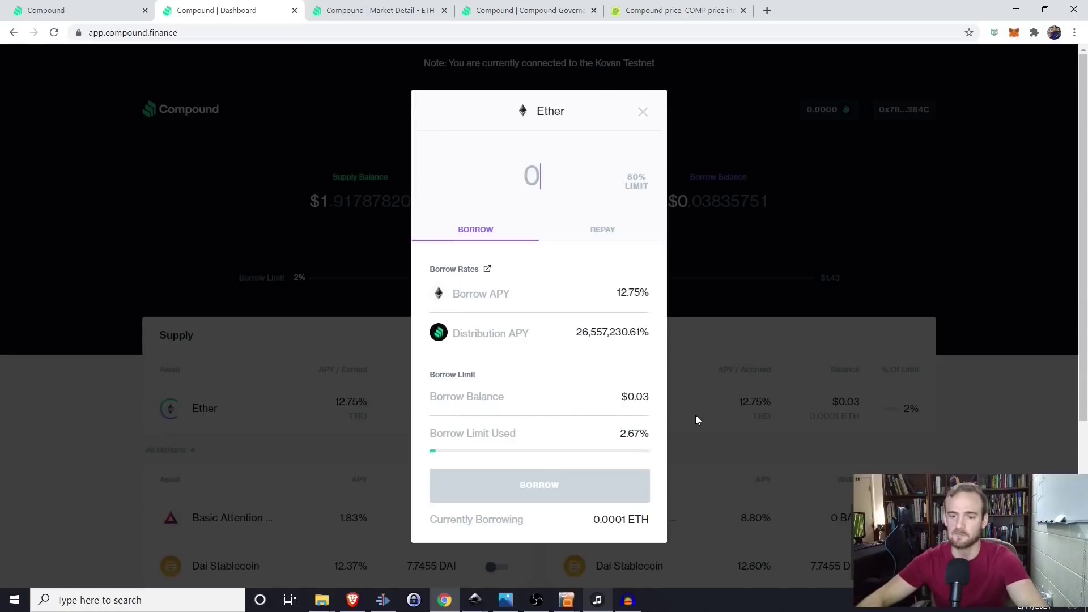
click(595, 230)
click(637, 178)
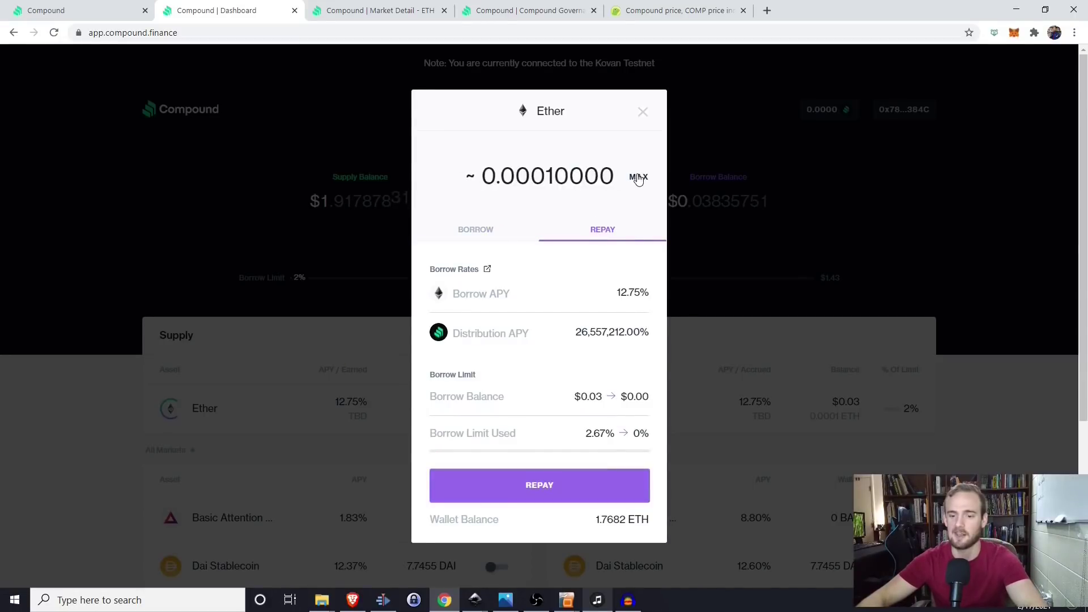
click(555, 493)
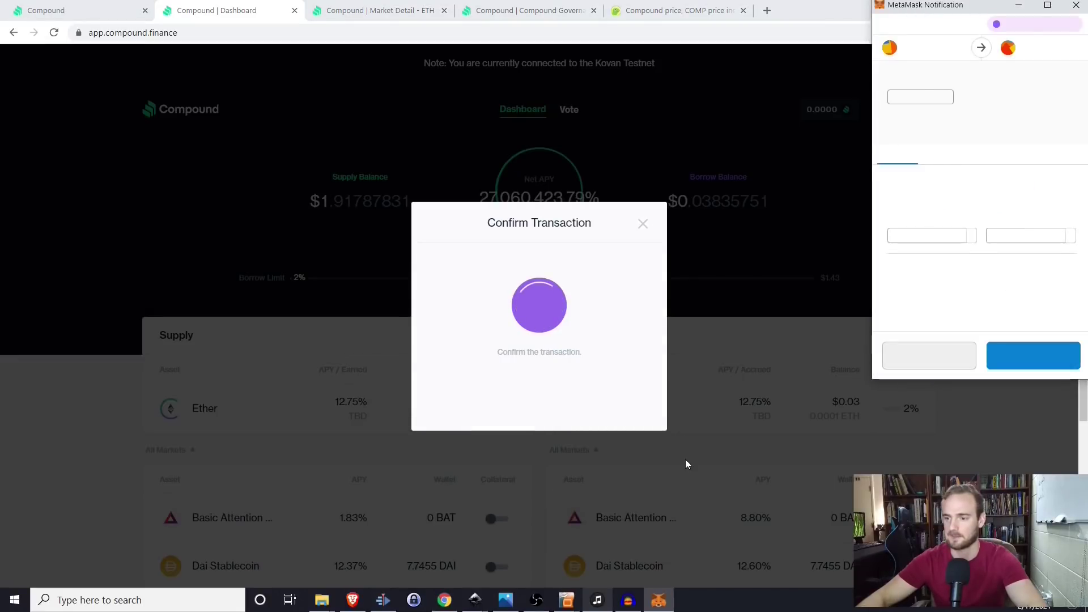
click(999, 356)
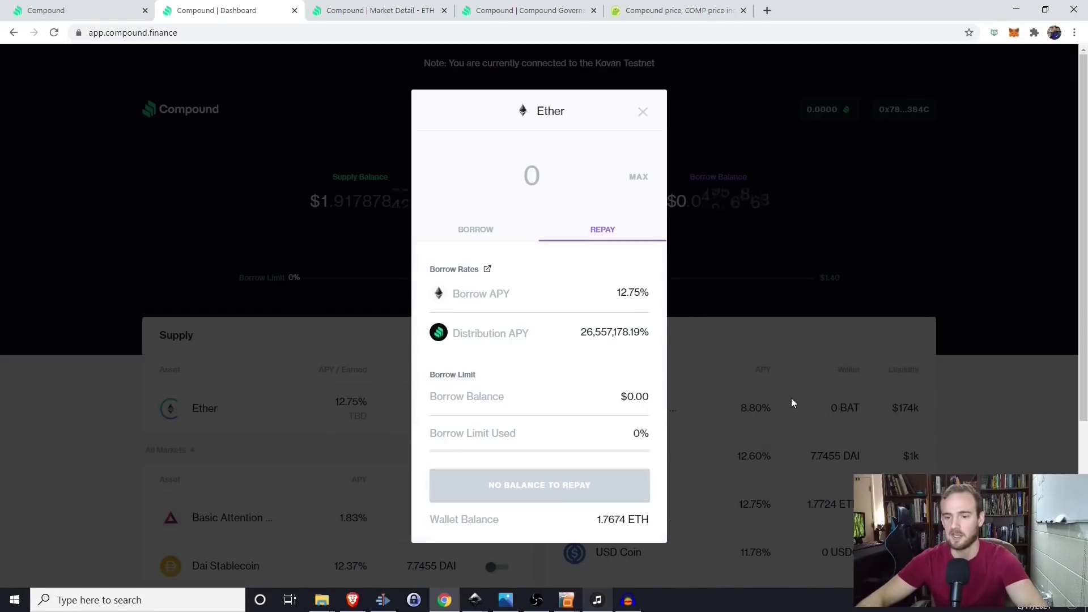
click(643, 112)
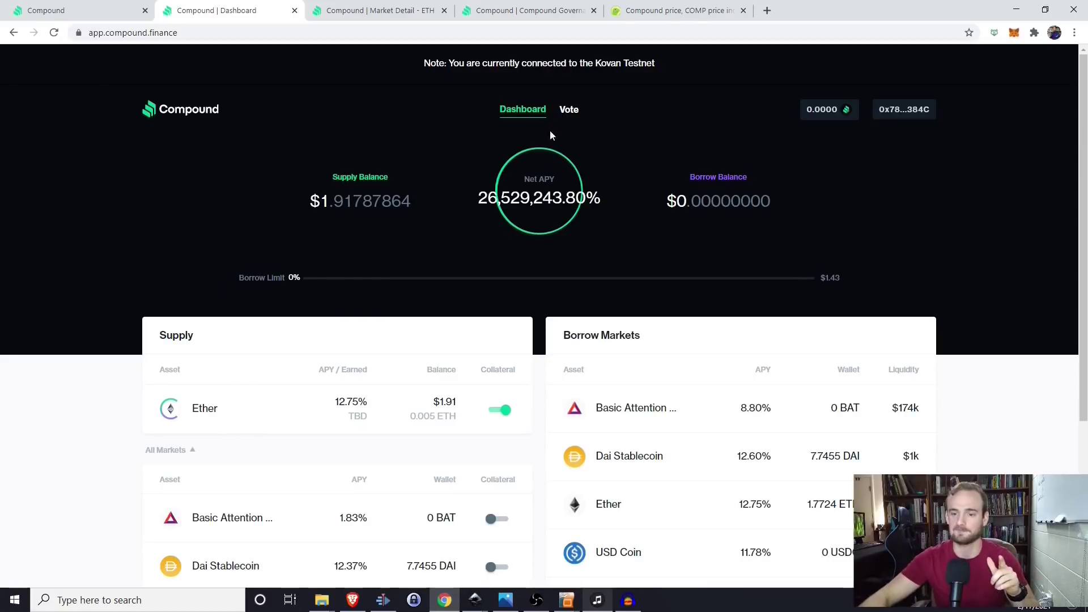
- Open the Vote page and review the voting wallet and the list of governance proposals
click(569, 110)
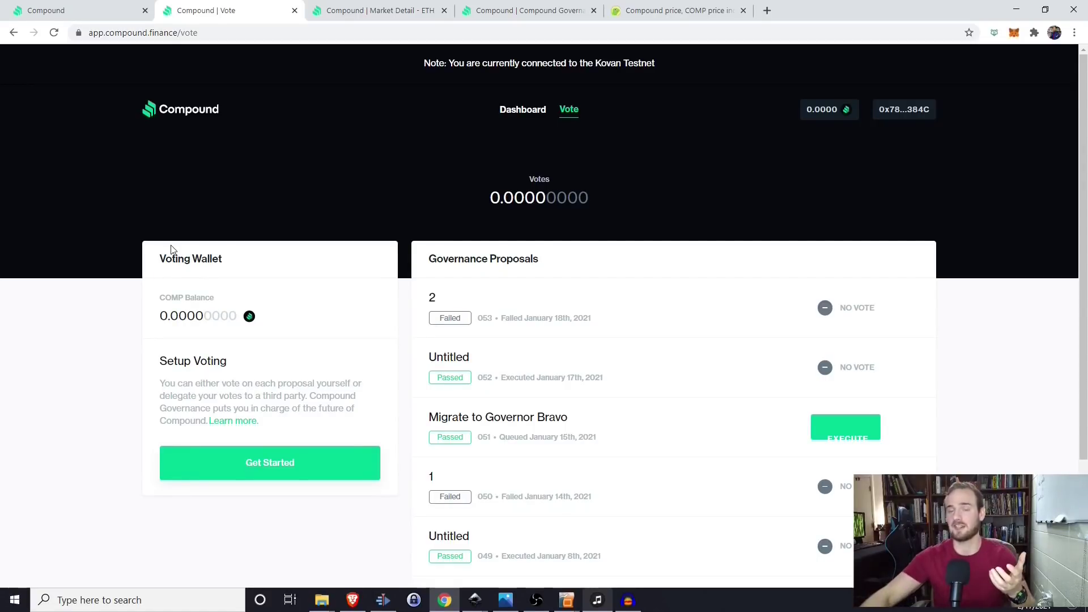
scroll(376, 235, down, 1)
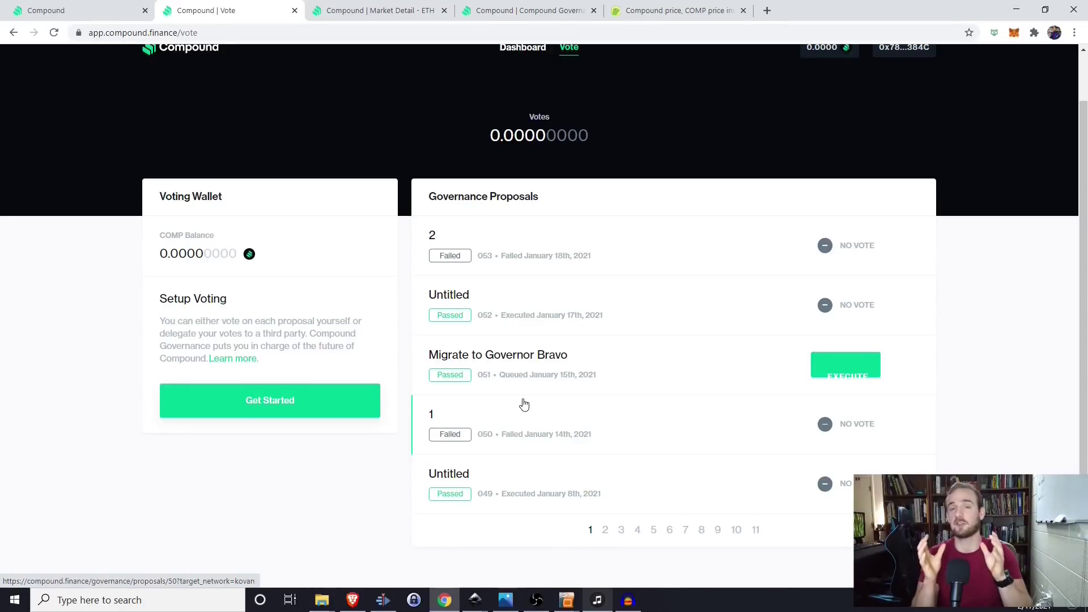
scroll(524, 404, up, 1)
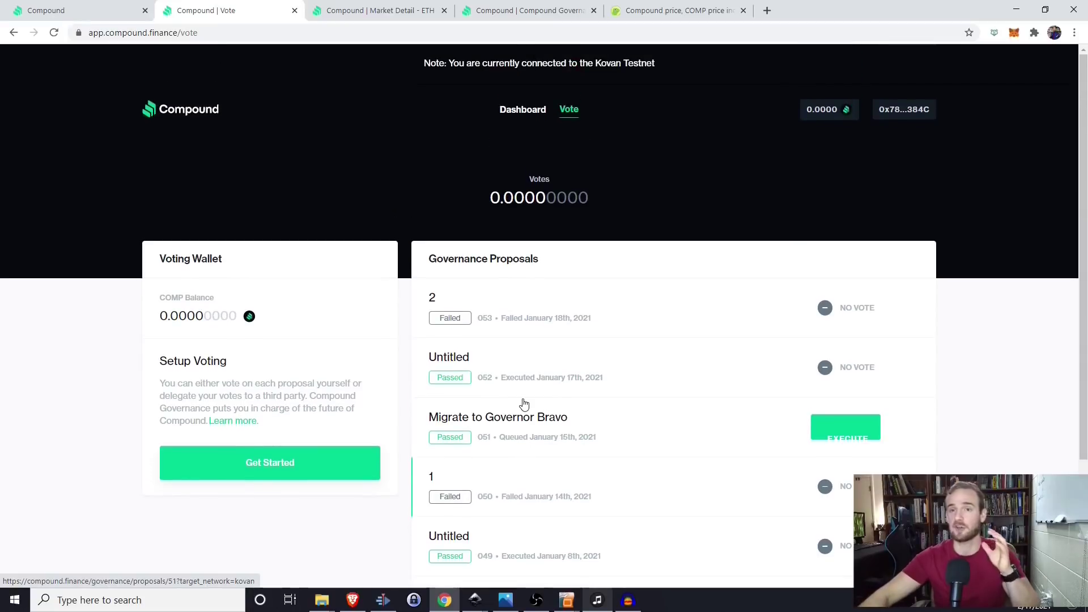
- Check the Compound (COMP) price page on CoinGecko and return to the Compound market and governance pages
click(632, 12)
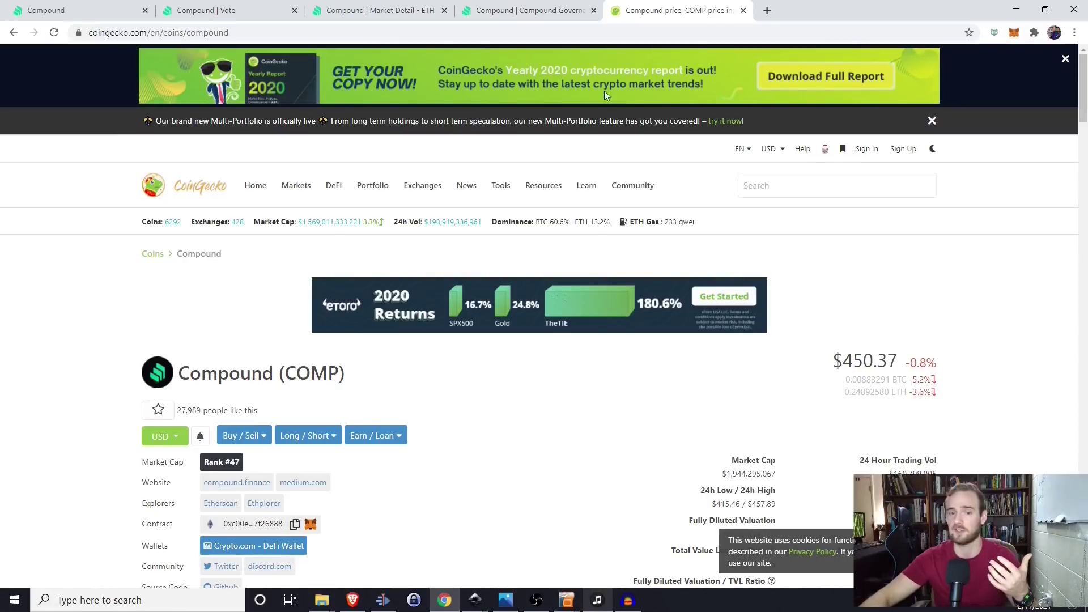
click(387, 7)
click(510, 11)
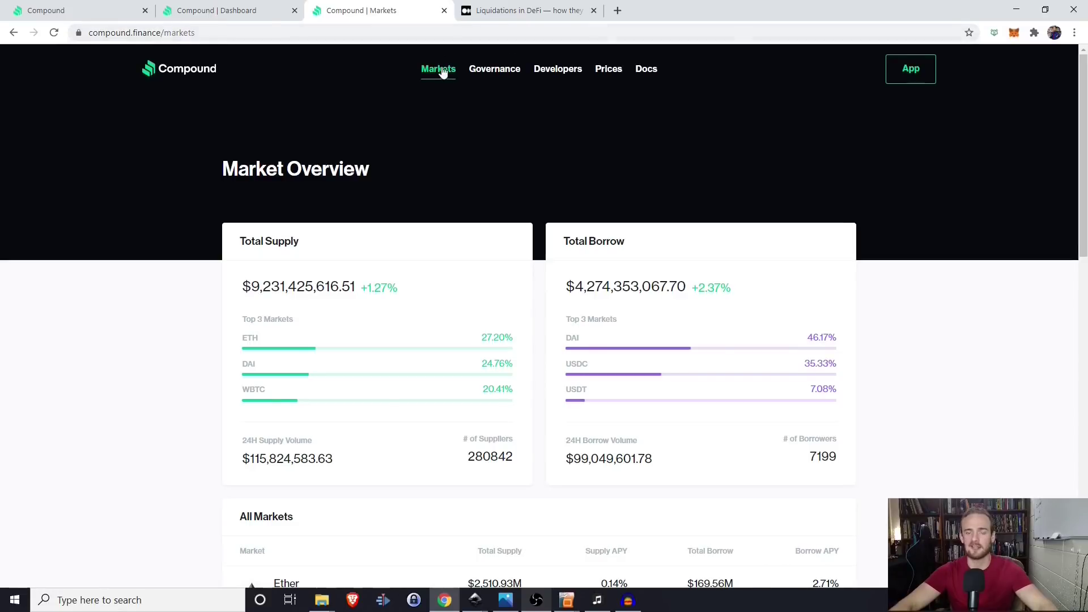
- Review Compound's list of all markets, examine the Dai market's net rate and APY details, and return to the list
scroll(433, 102, down, 7)
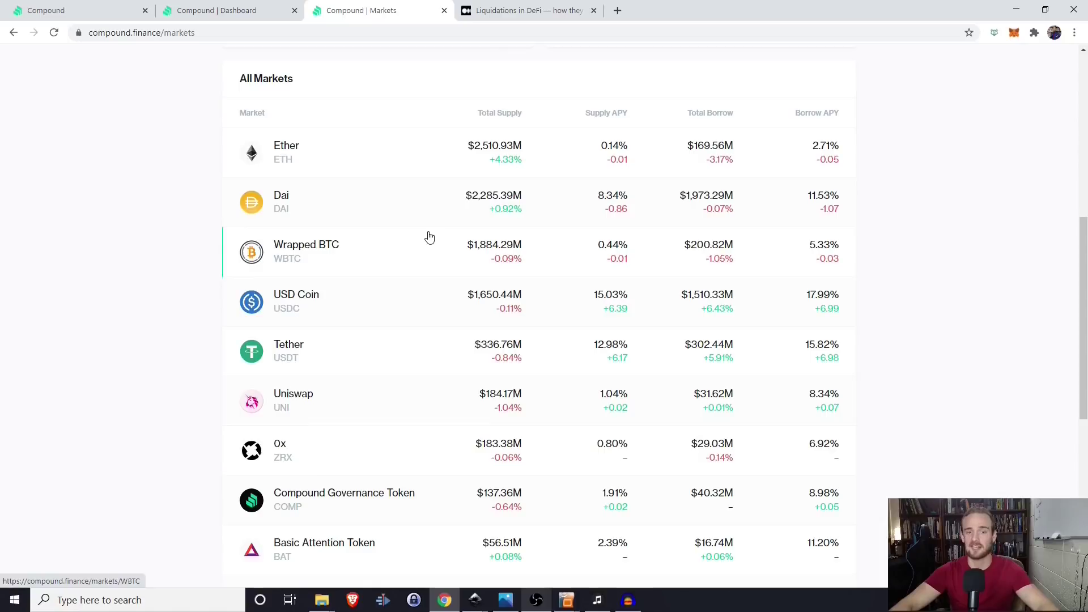
click(326, 209)
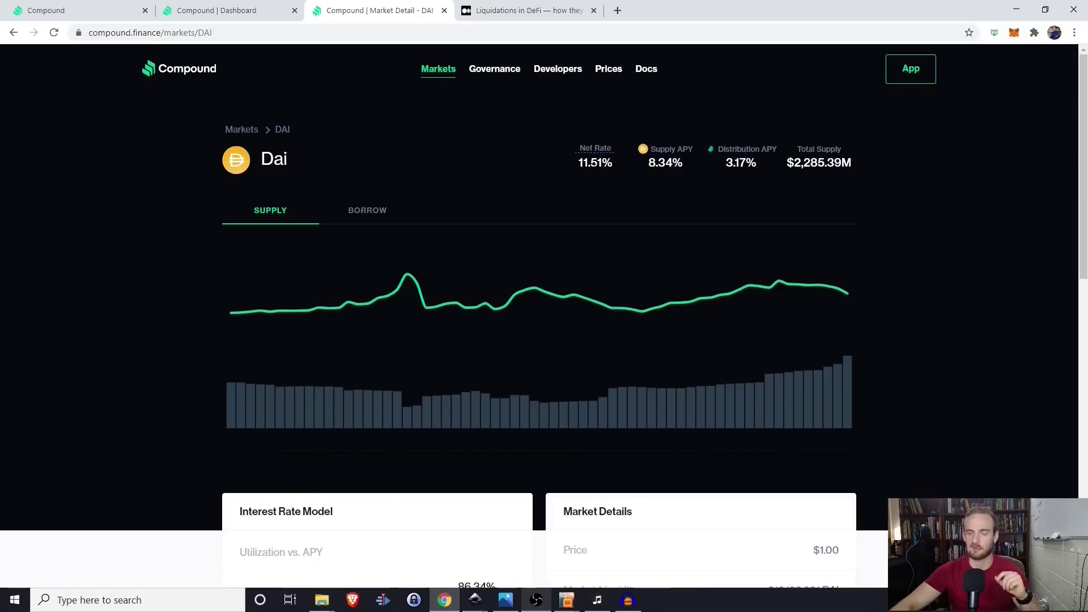
mouse_move(595, 149)
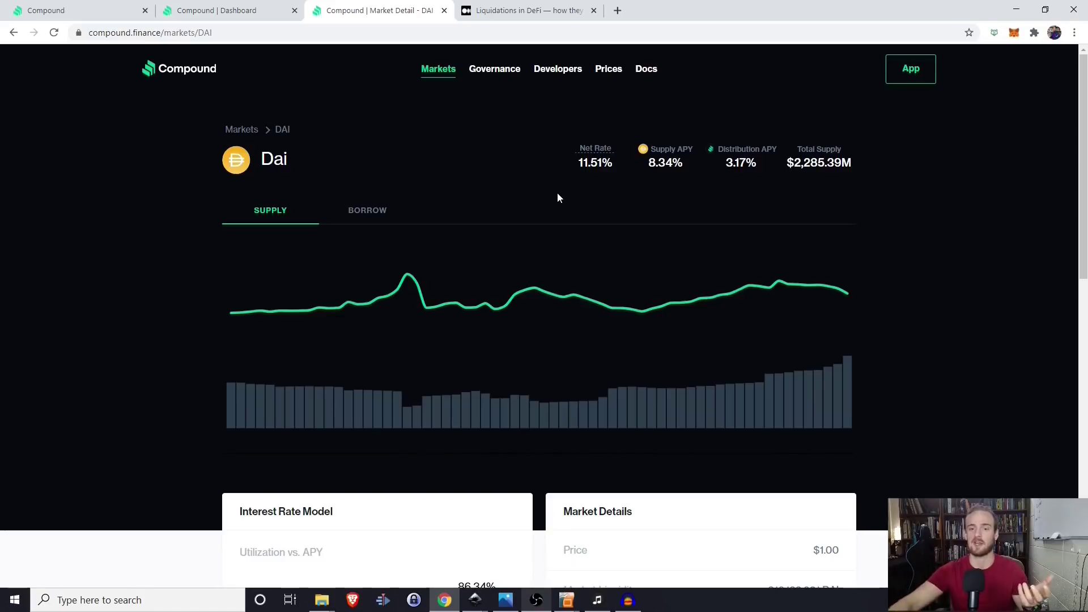
click(13, 34)
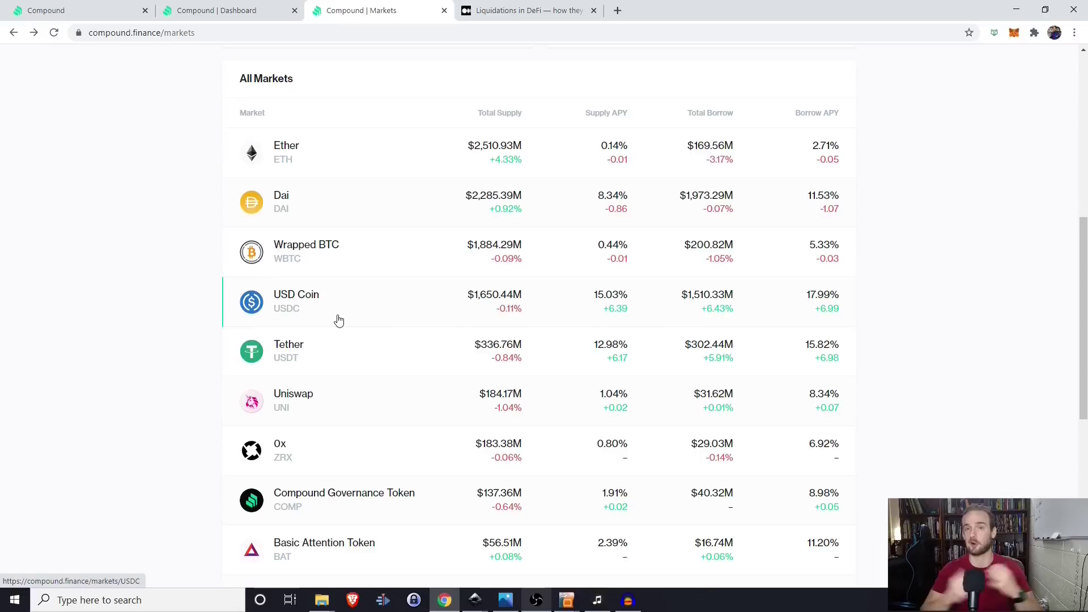
- Return to the dashboard, open borrowing for Ether, try an amount of .005 ETH, and set the borrow amount to .001 ETH
key(ctrl+shift+Tab)
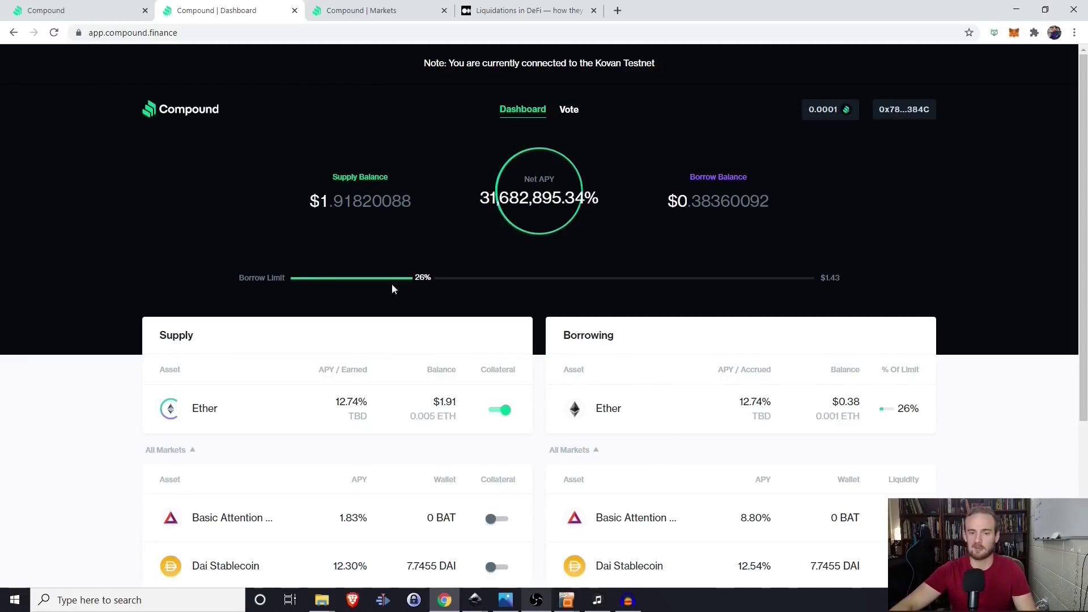
click(696, 424)
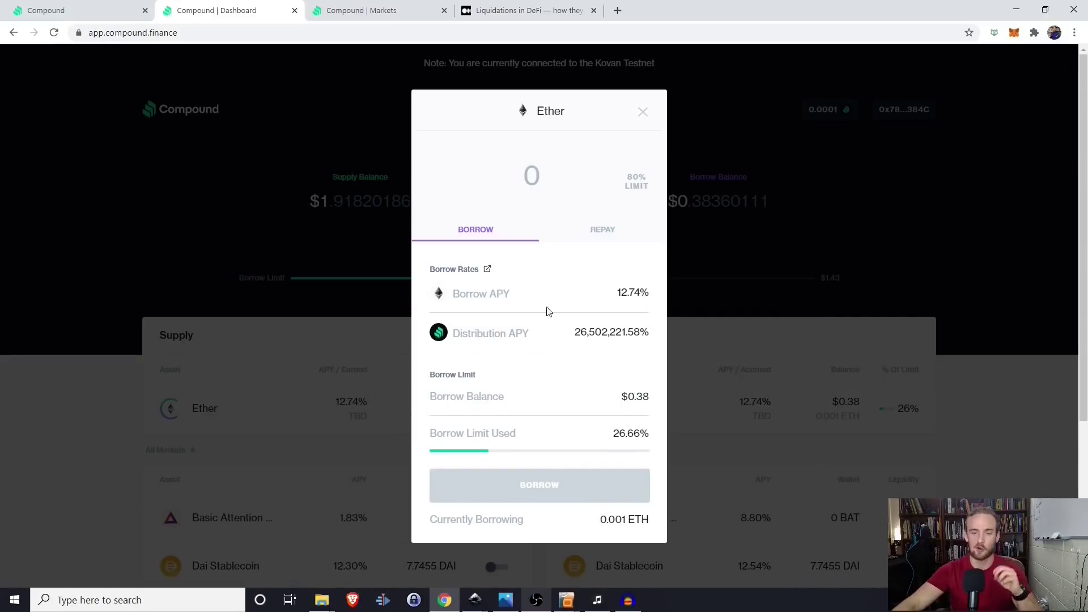
text(.000)
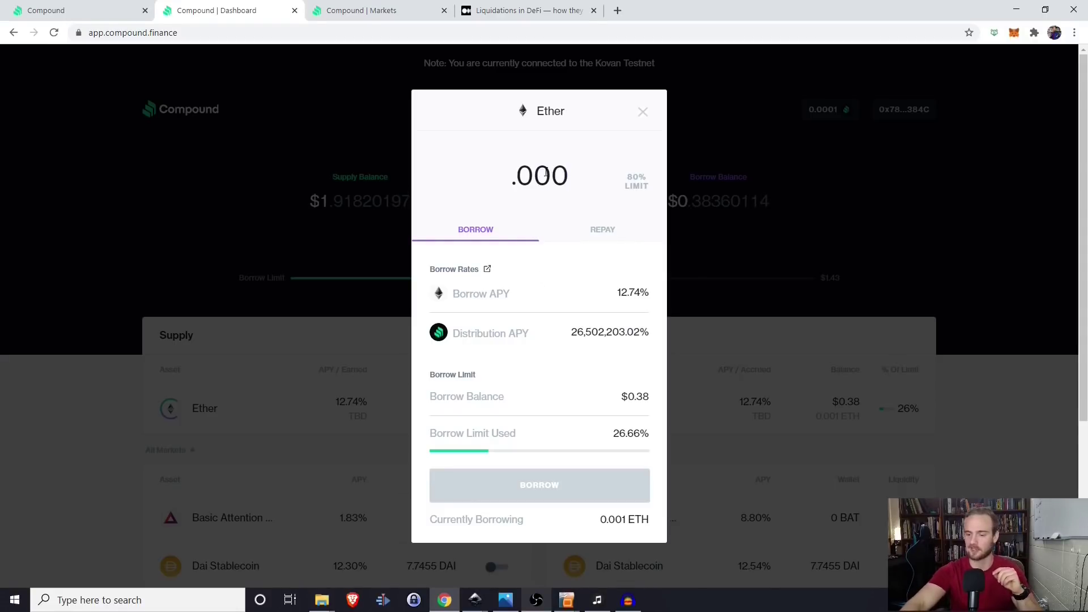
key(BackSpace)
text(1)
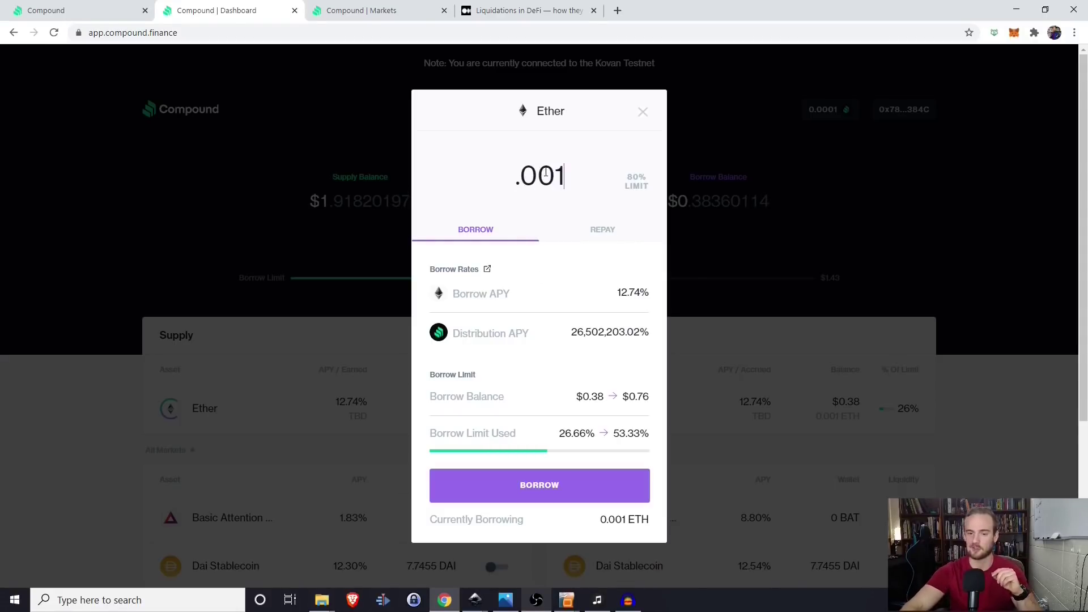
key(BackSpace)
text(5)
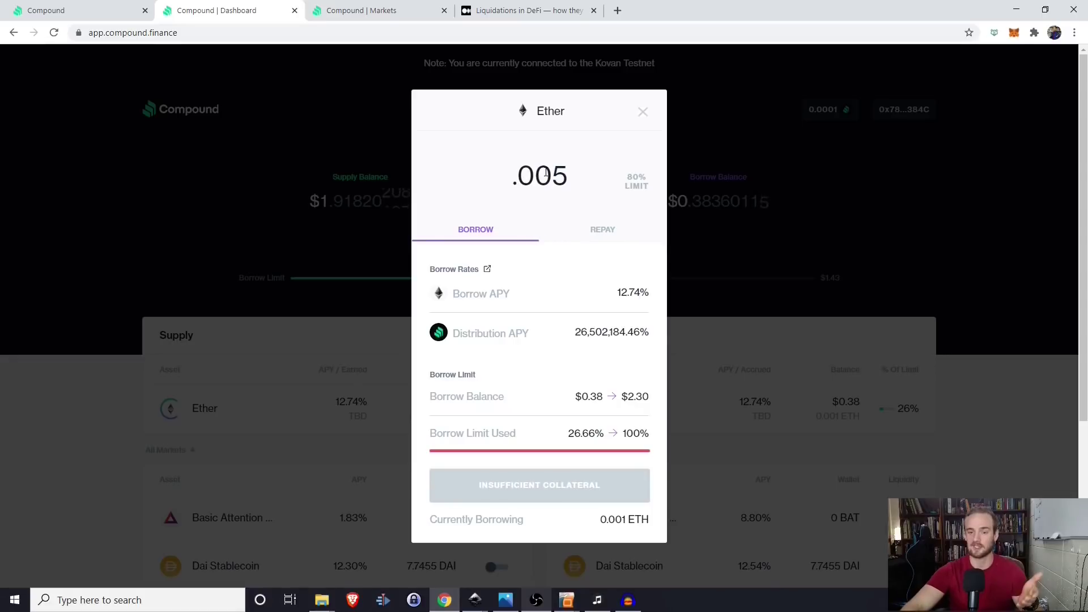
key(BackSpace)
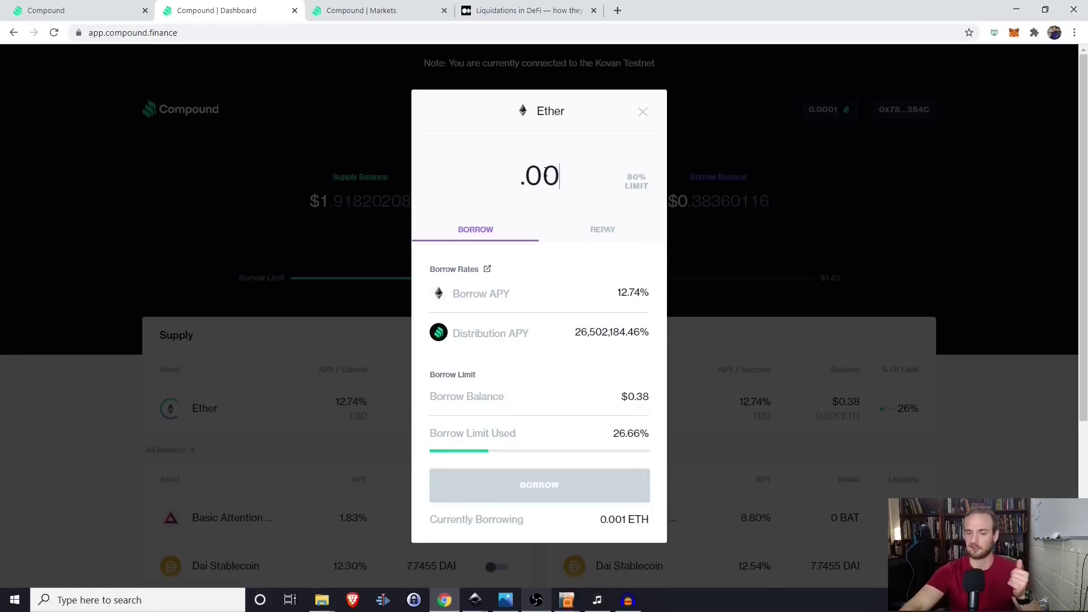
text(1)
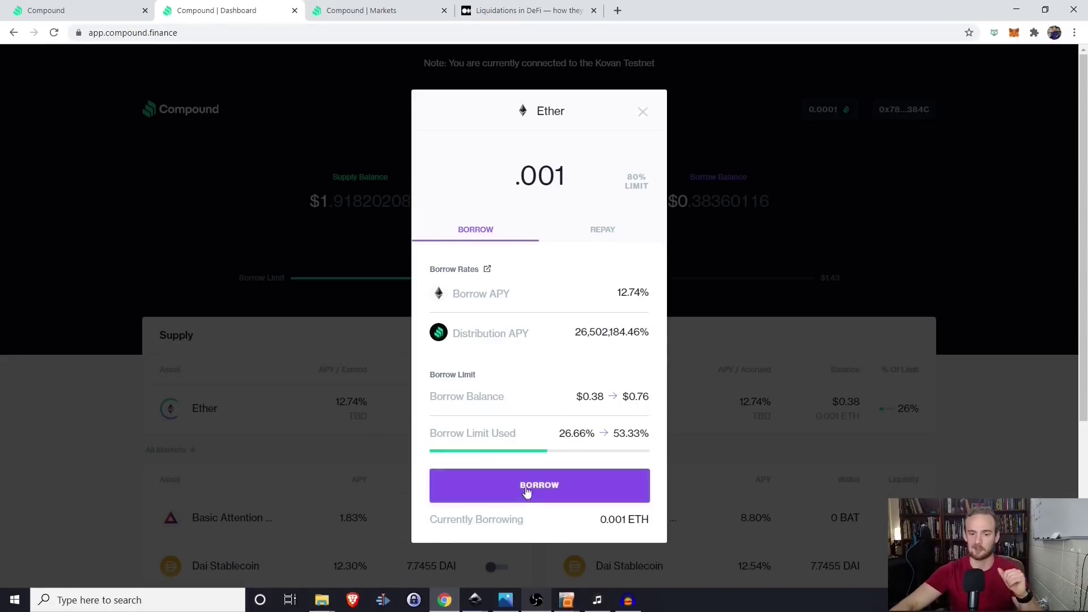
- Submit the Ether borrow, confirm the transaction in MetaMask, and close the transaction dialog to check the borrow limit
click(526, 491)
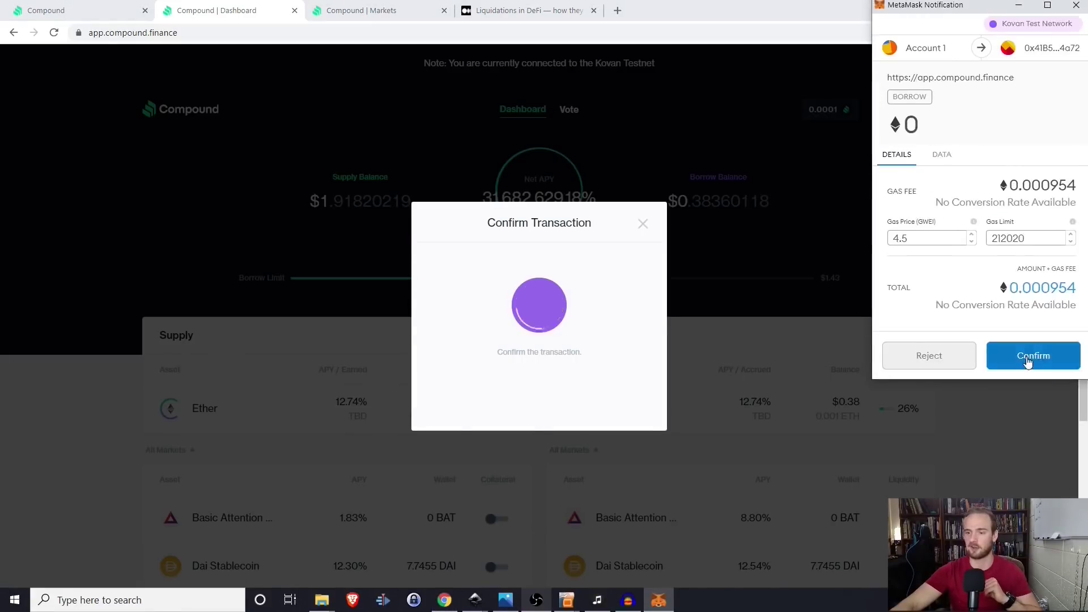
click(1027, 362)
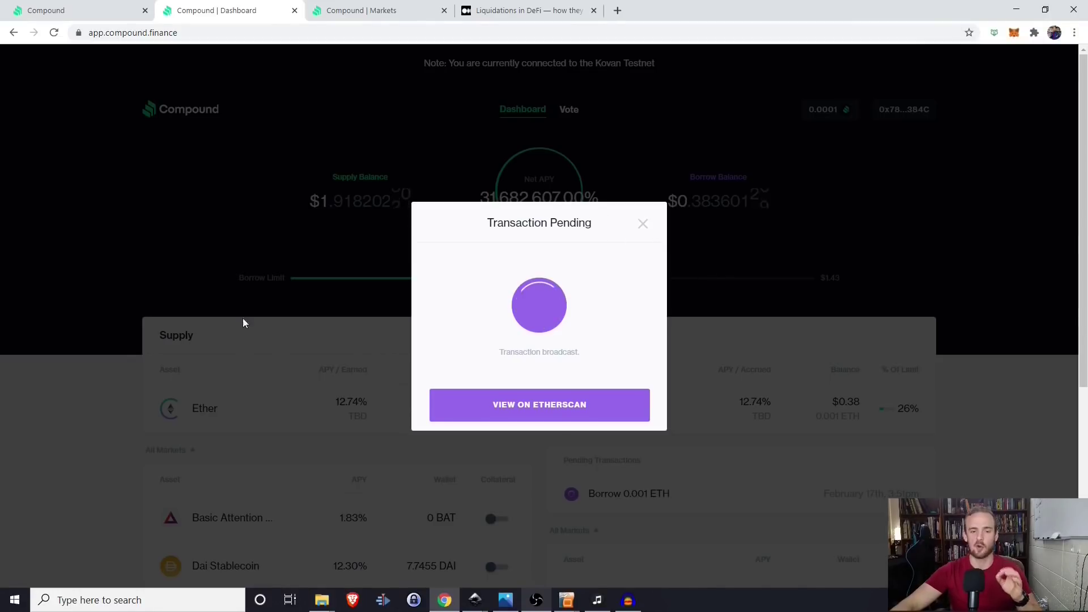
click(645, 112)
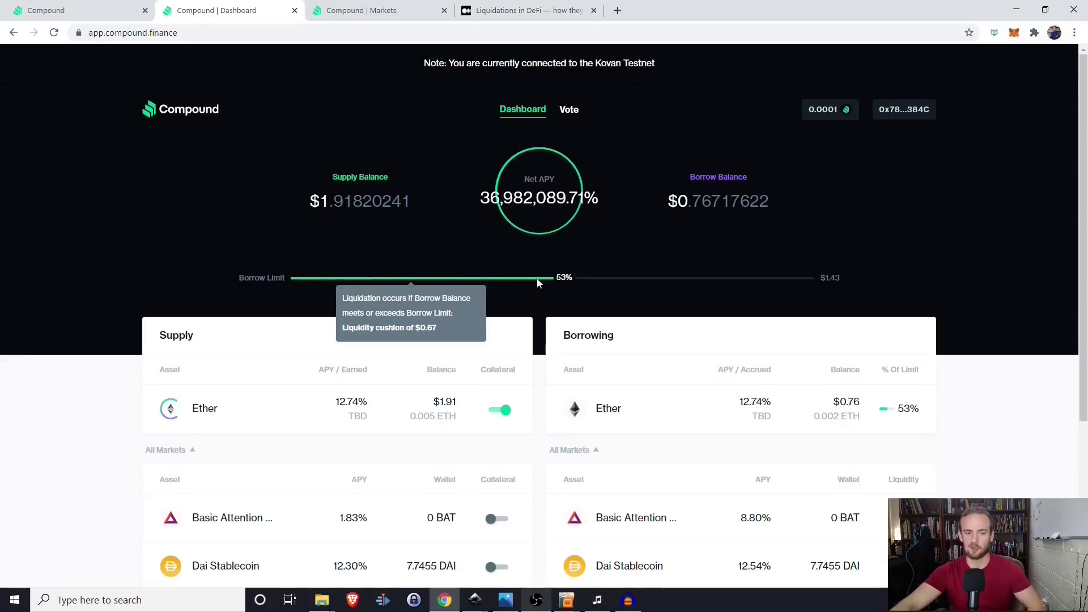
mouse_move(570, 286)
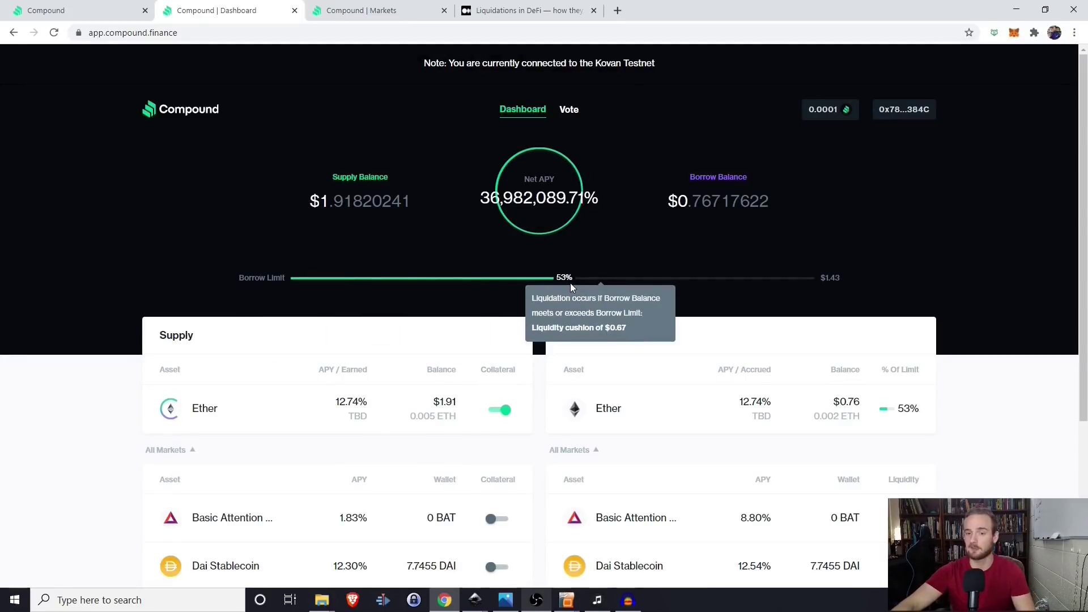